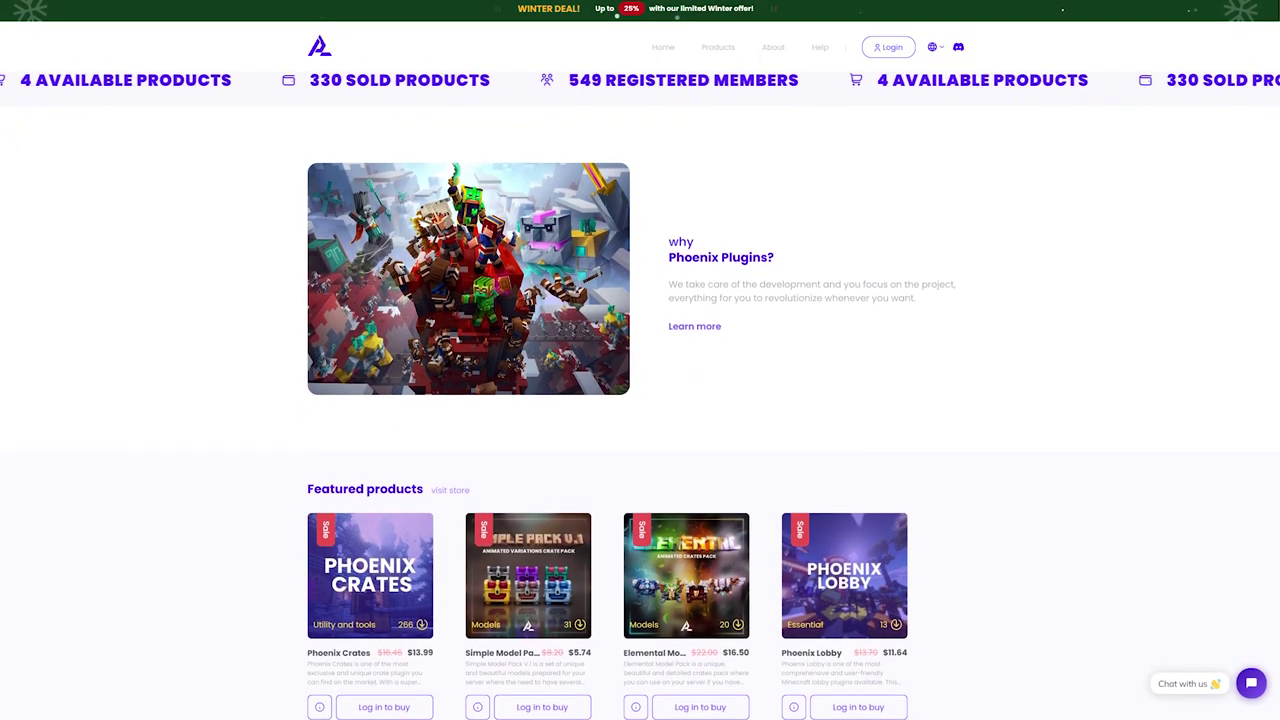
pyautogui.scroll(-2, 640, 400)
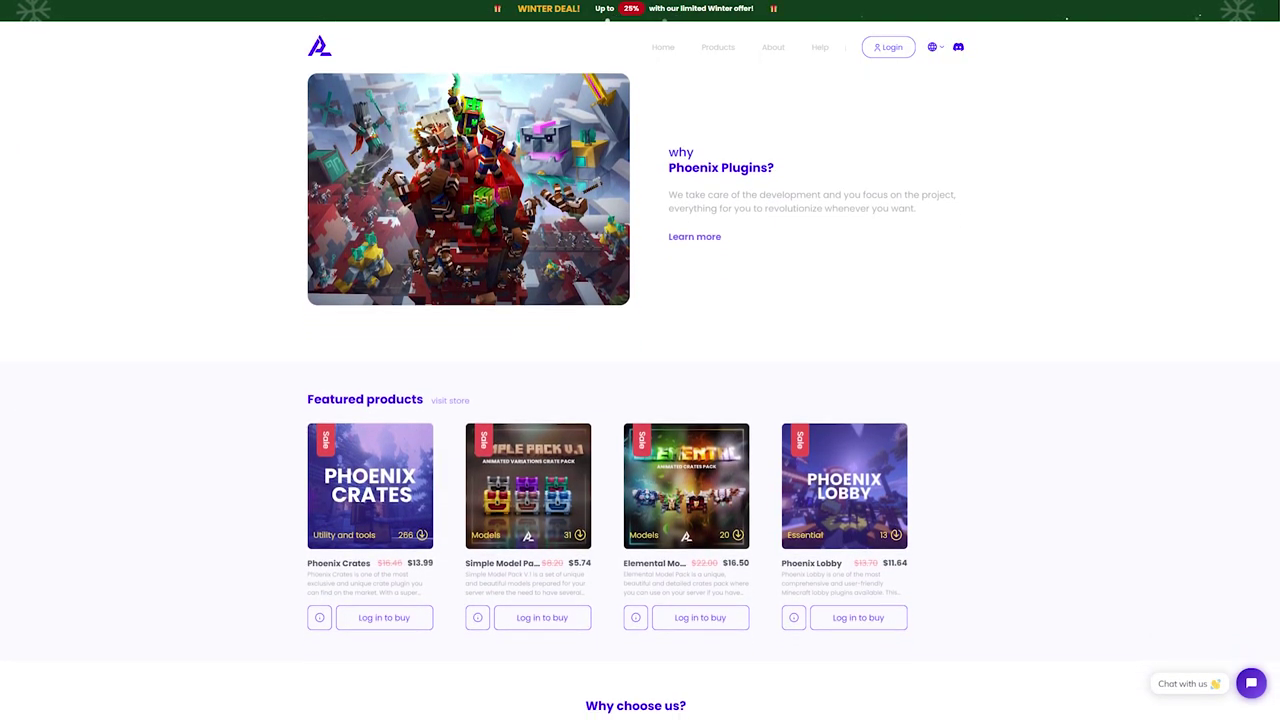
pyautogui.scroll(-2, 640, 400)
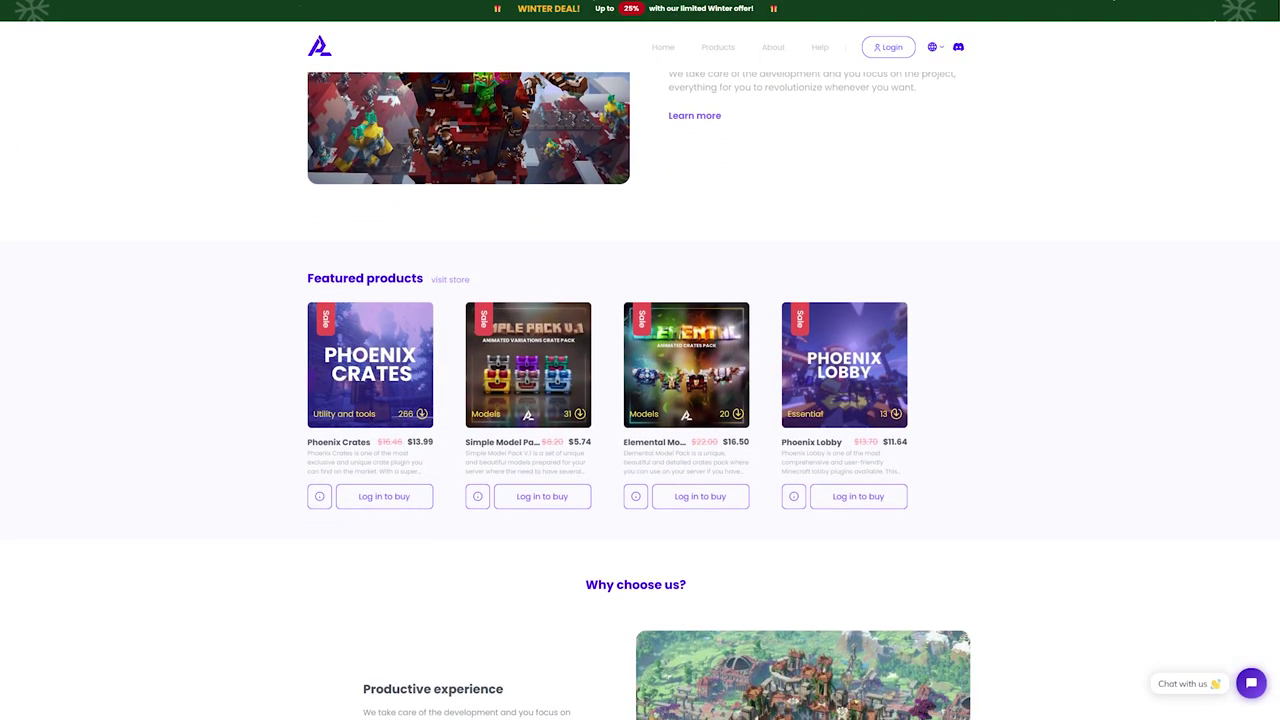
pyautogui.scroll(-2, 640, 400)
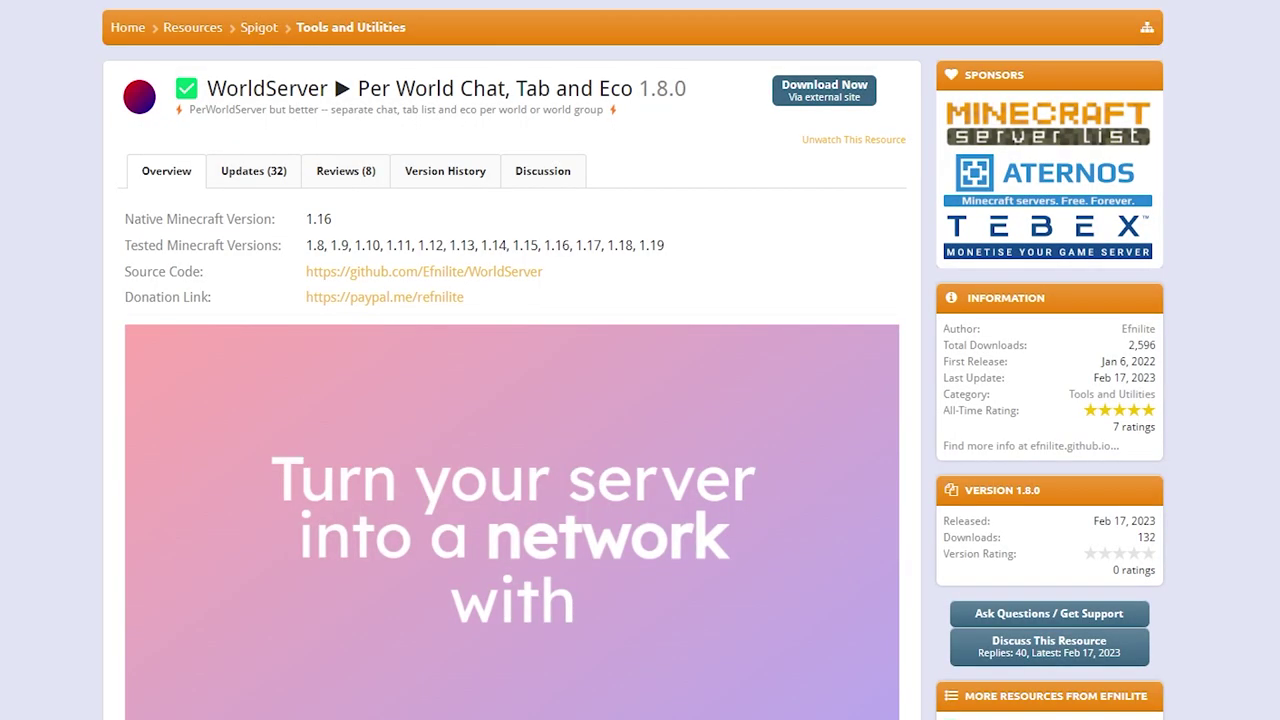
# Review the WorldServer plugin page for its features and required dependencies, and open its external download.
pyautogui.scroll(-15, 94, 365)
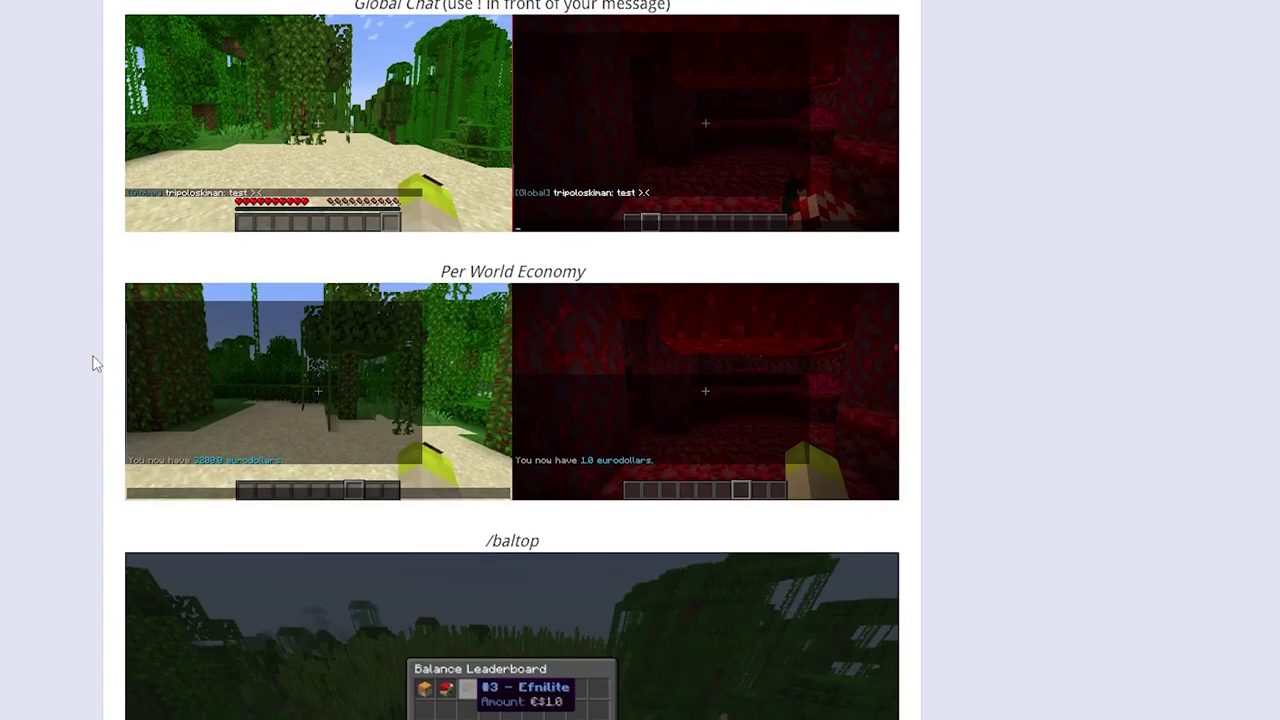
pyautogui.scroll(5, 112, 377)
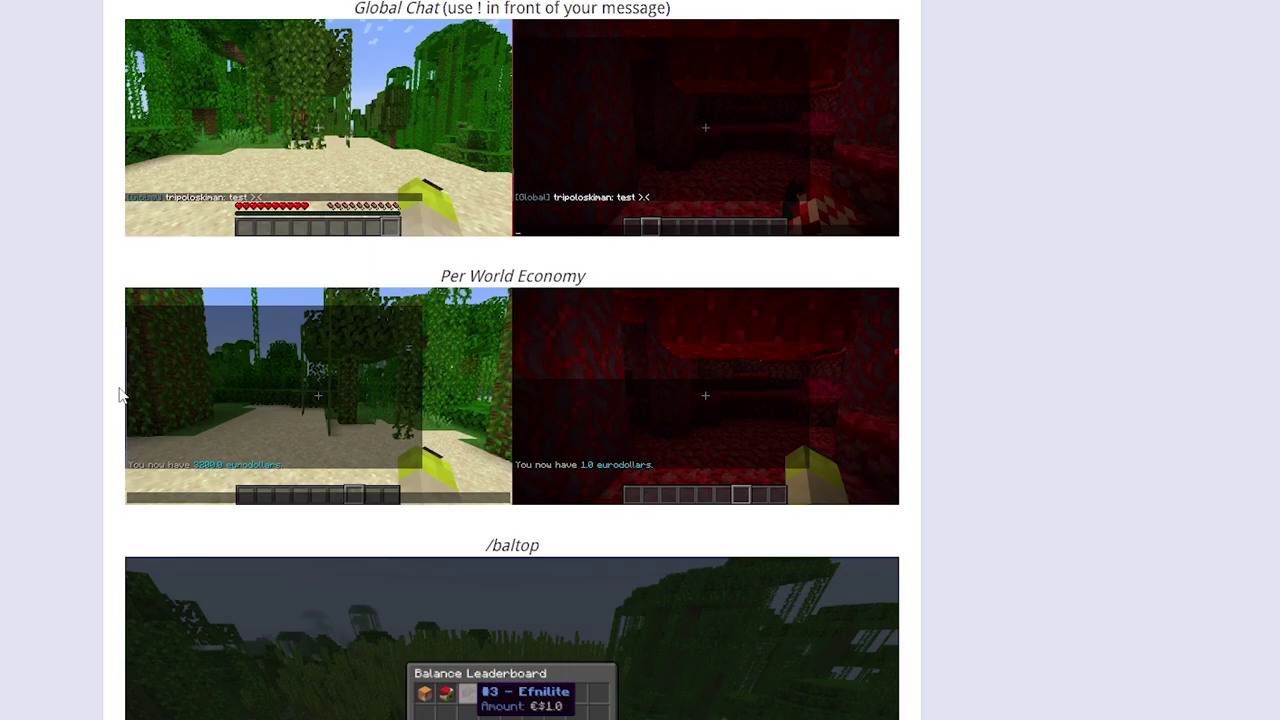
pyautogui.scroll(10, 118, 393)
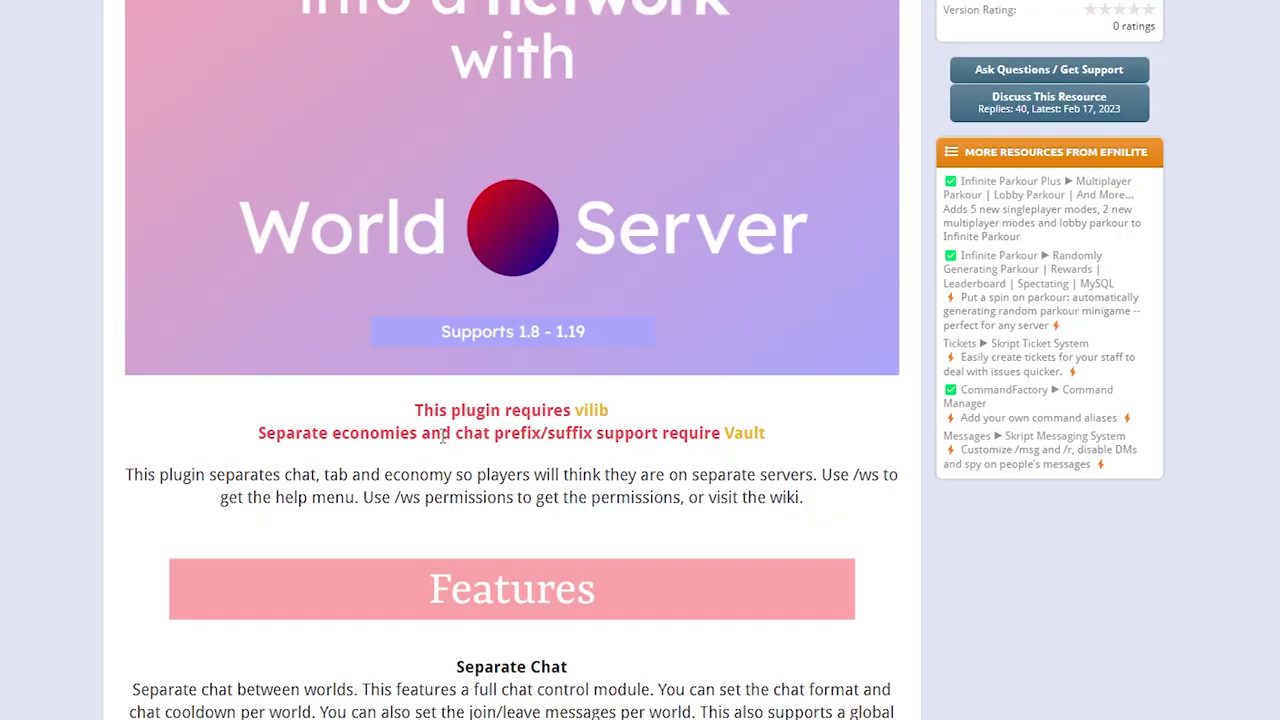
pyautogui.moveTo(398, 415); pyautogui.dragTo(628, 415)
pyautogui.click(592, 422)
pyautogui.scroll(5, 744, 452)
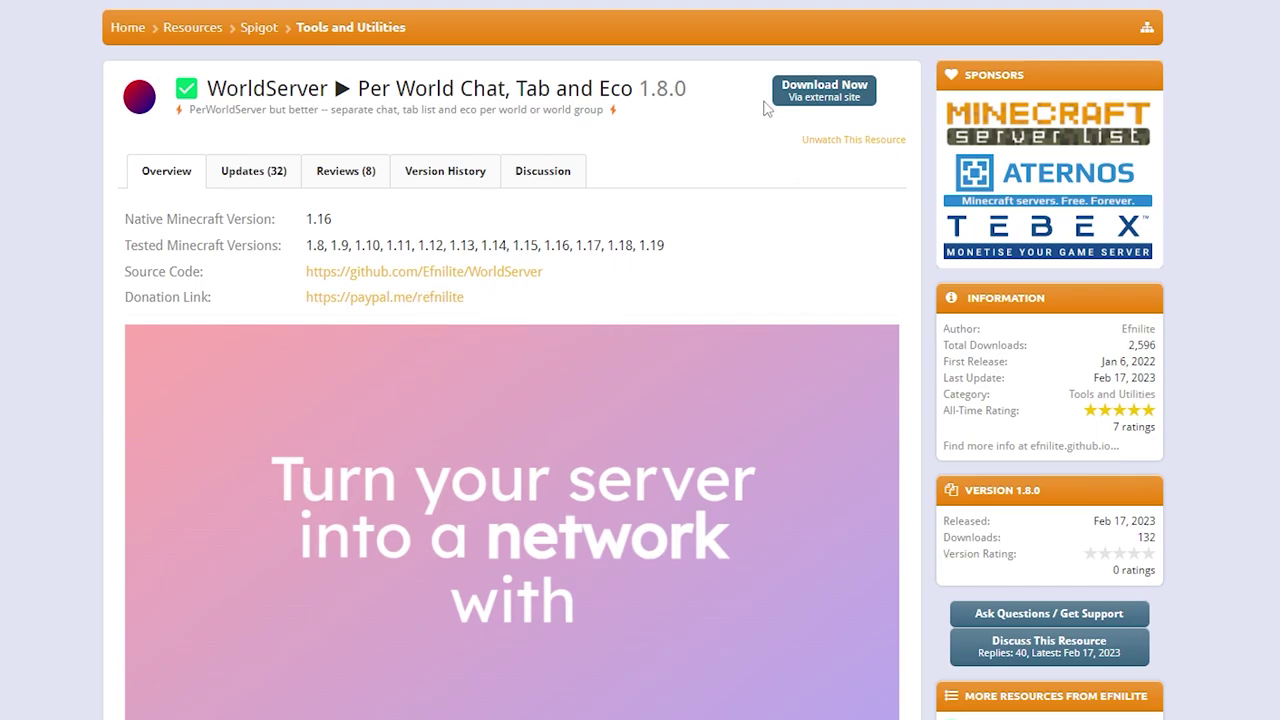
pyautogui.click(820, 90)
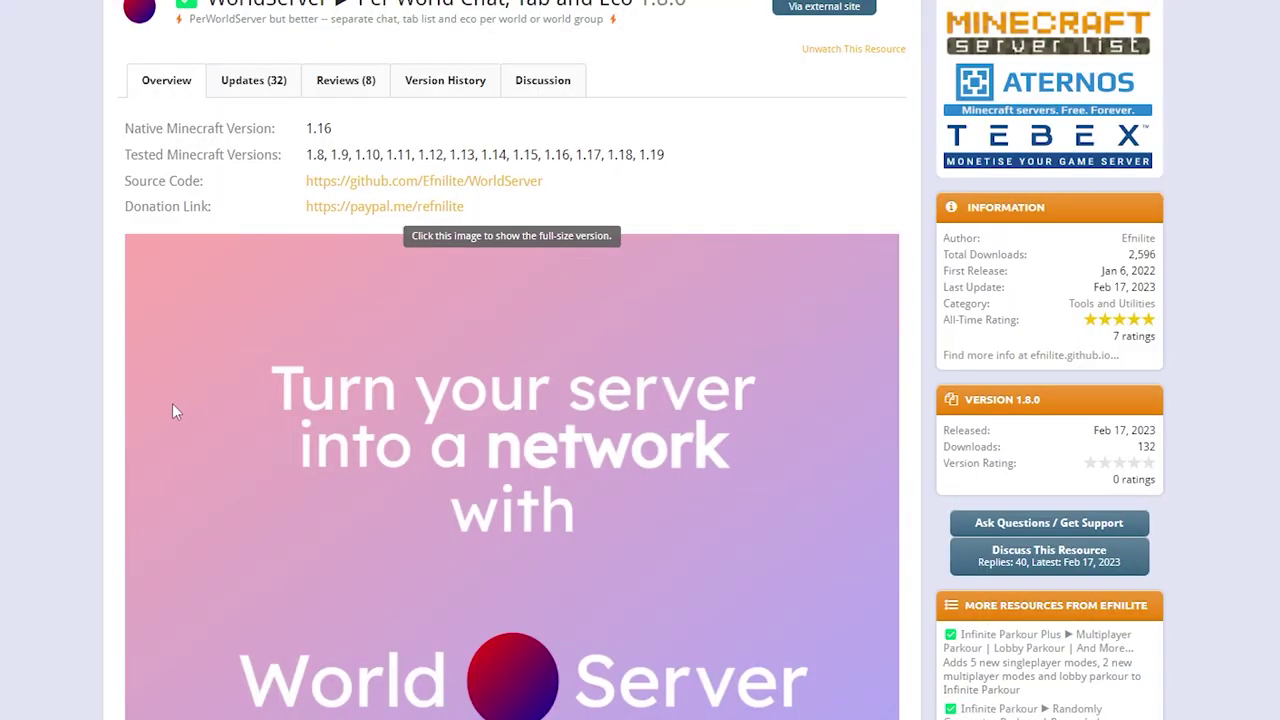
# Open the vilib and Vault dependency links from the WorldServer plugin description.
pyautogui.scroll(-3, 265, 481)
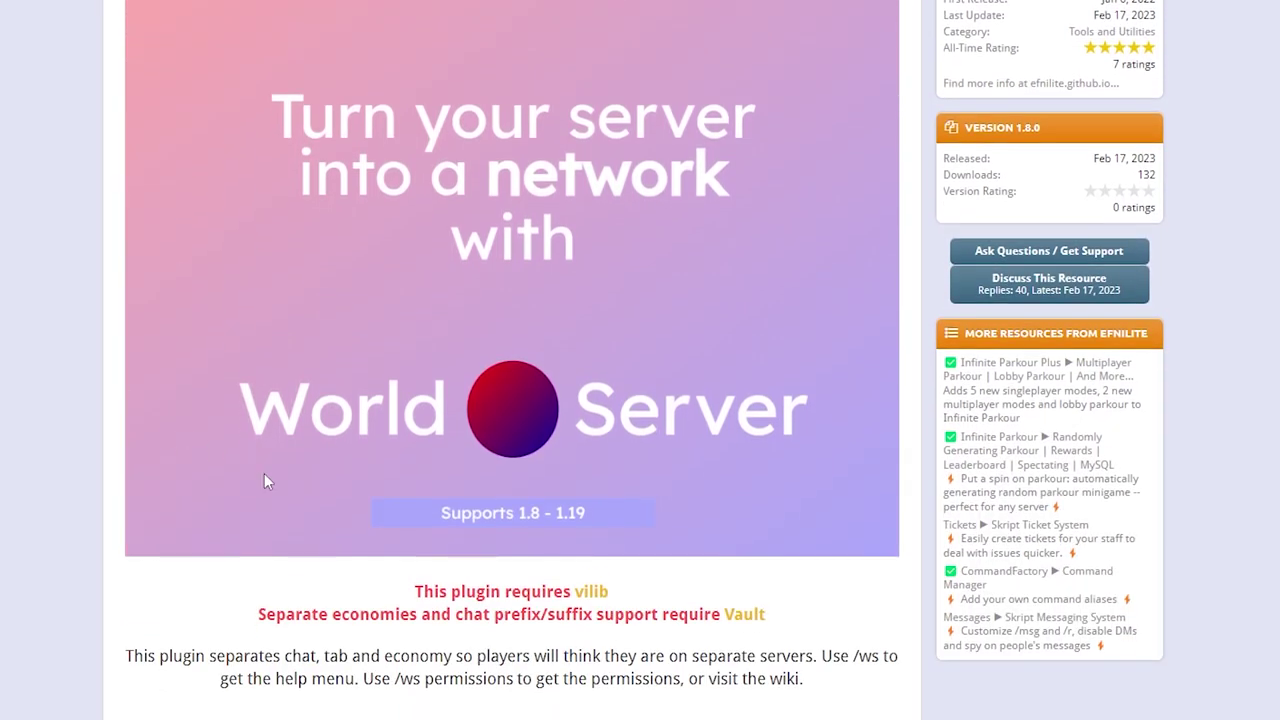
pyautogui.click(582, 594)
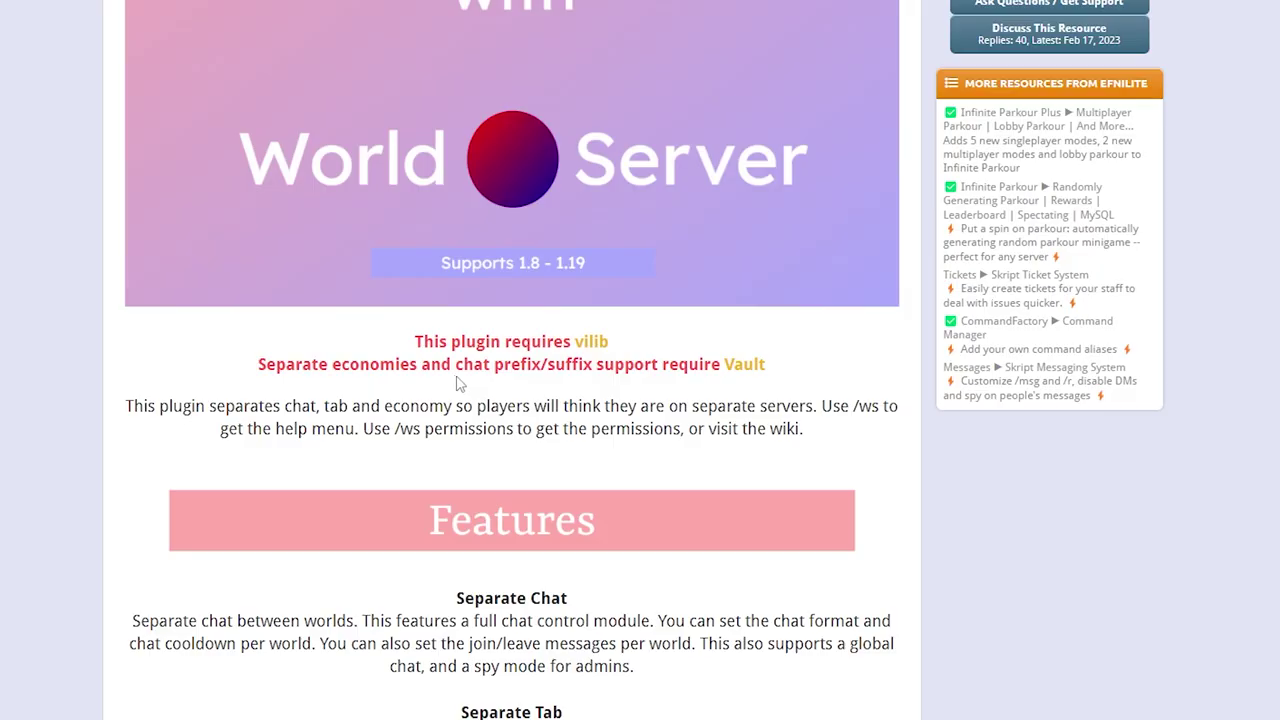
pyautogui.click(744, 366)
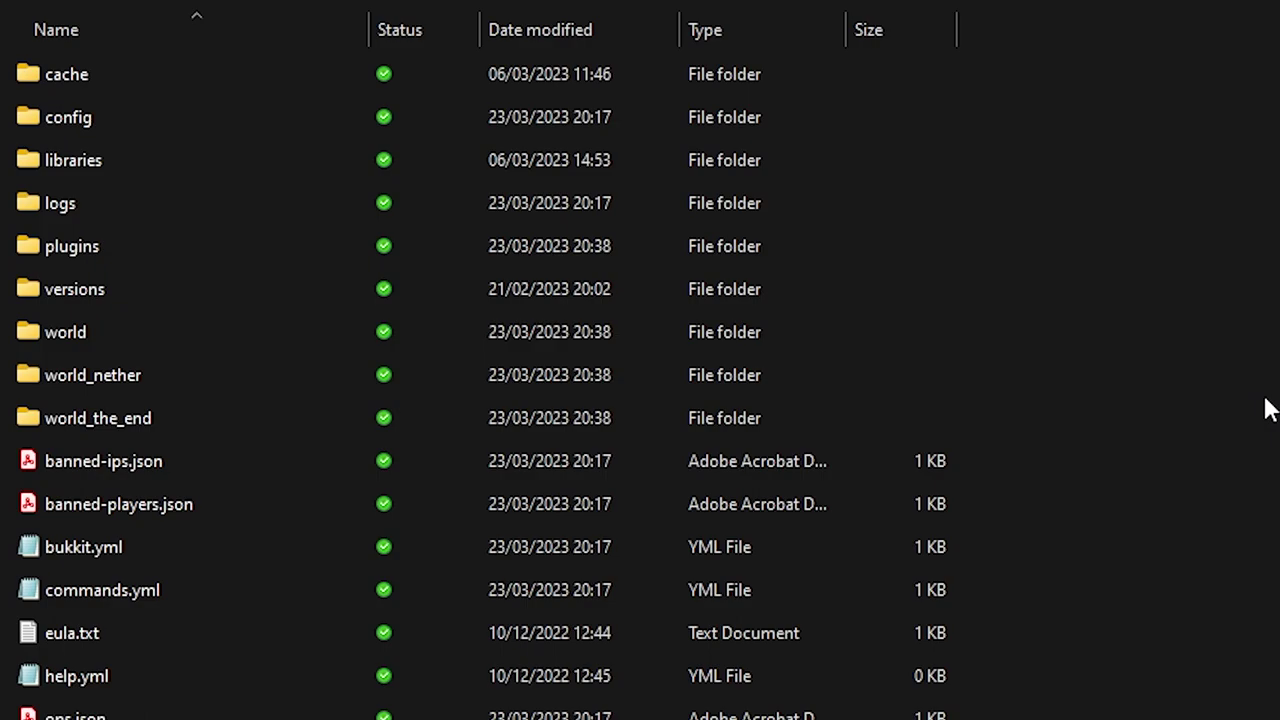
# Move the three plugin files from the Desktop into the server's plugins folder, replacing the existing Vault.jar.
pyautogui.click(158, 248)
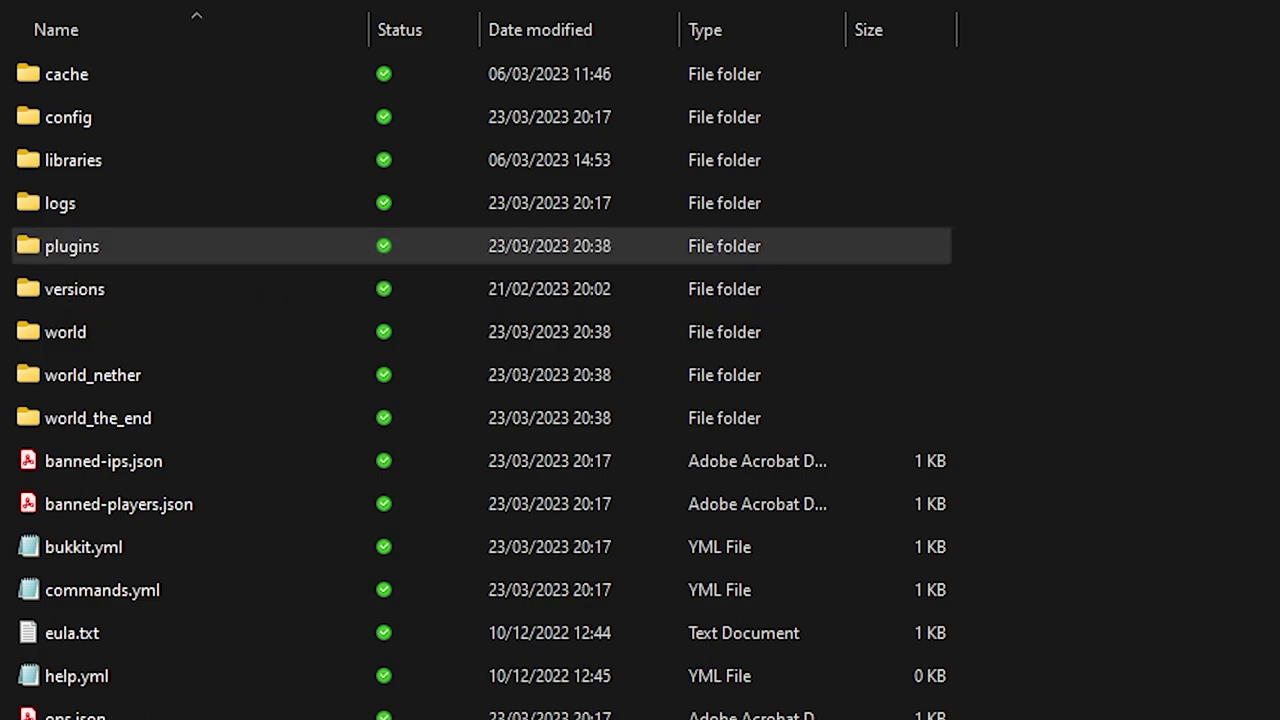
pyautogui.moveTo(10, 200); pyautogui.dragTo(86, 250)
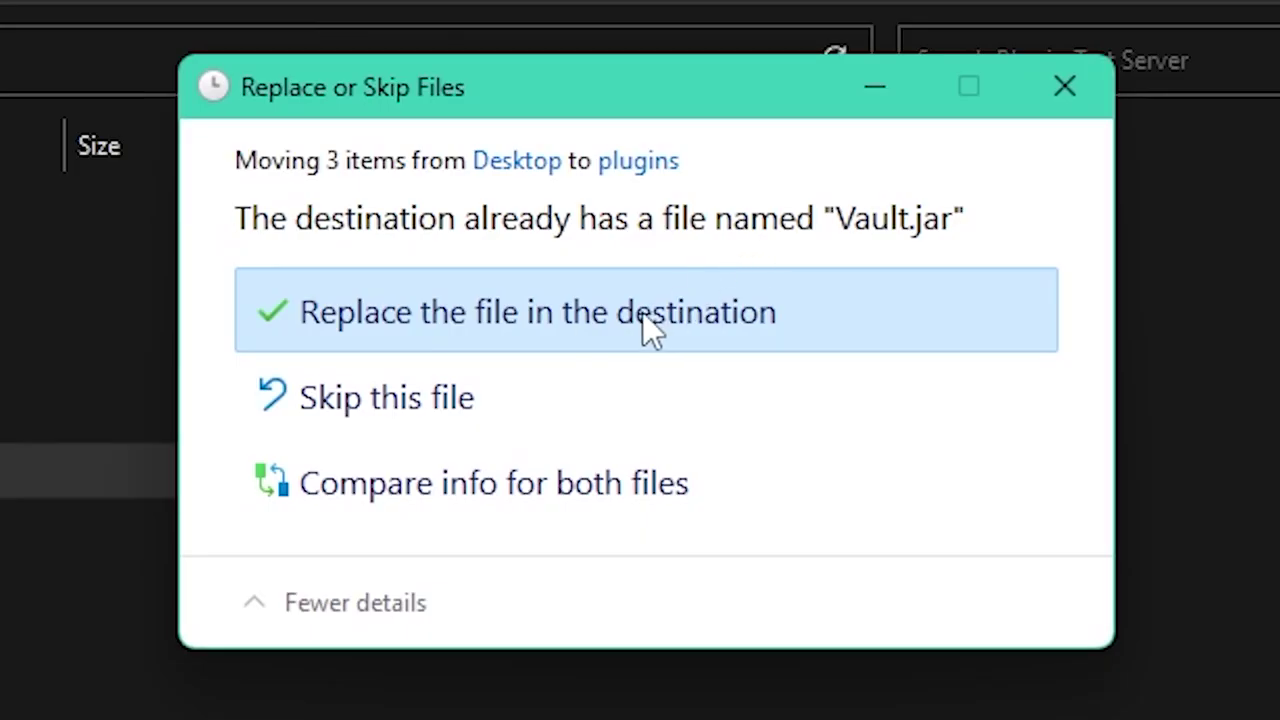
pyautogui.click(647, 332)
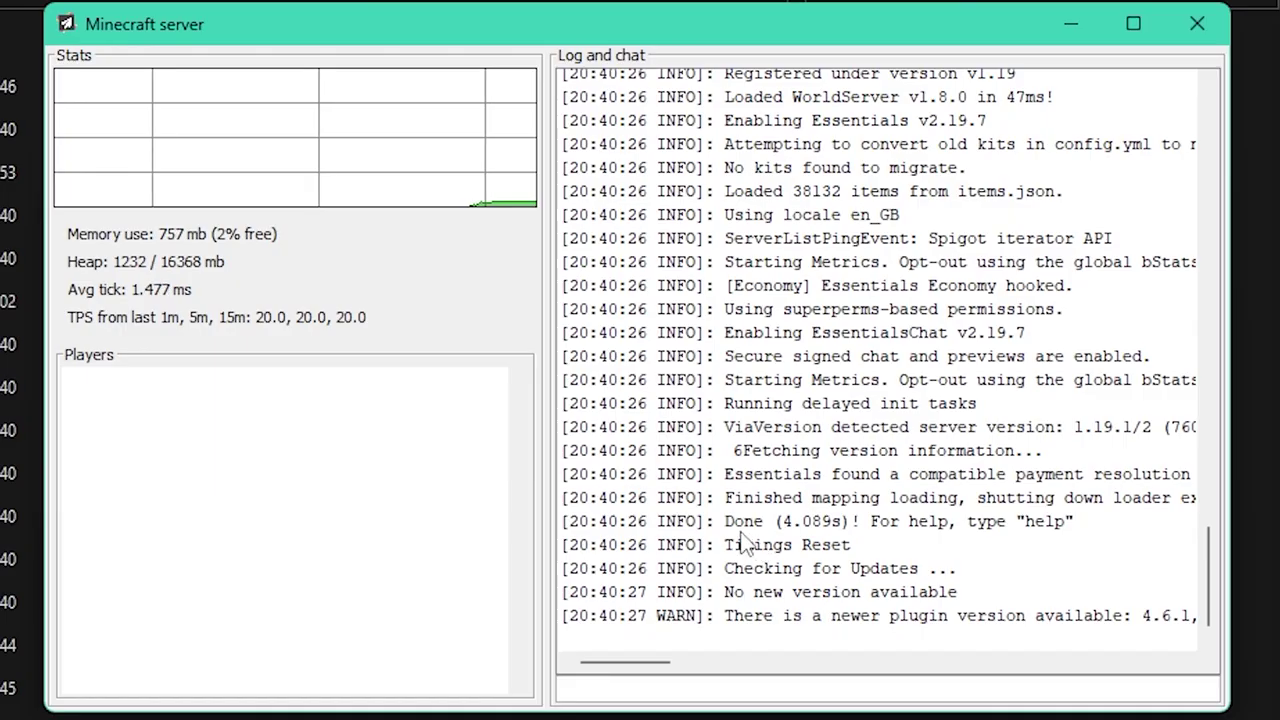
# Check the server log for completed startup and shut the Minecraft server down with the stop command.
pyautogui.moveTo(724, 521); pyautogui.dragTo(866, 521)
pyautogui.click(700, 690)
pyautogui.write('stop')
pyautogui.press('Return')
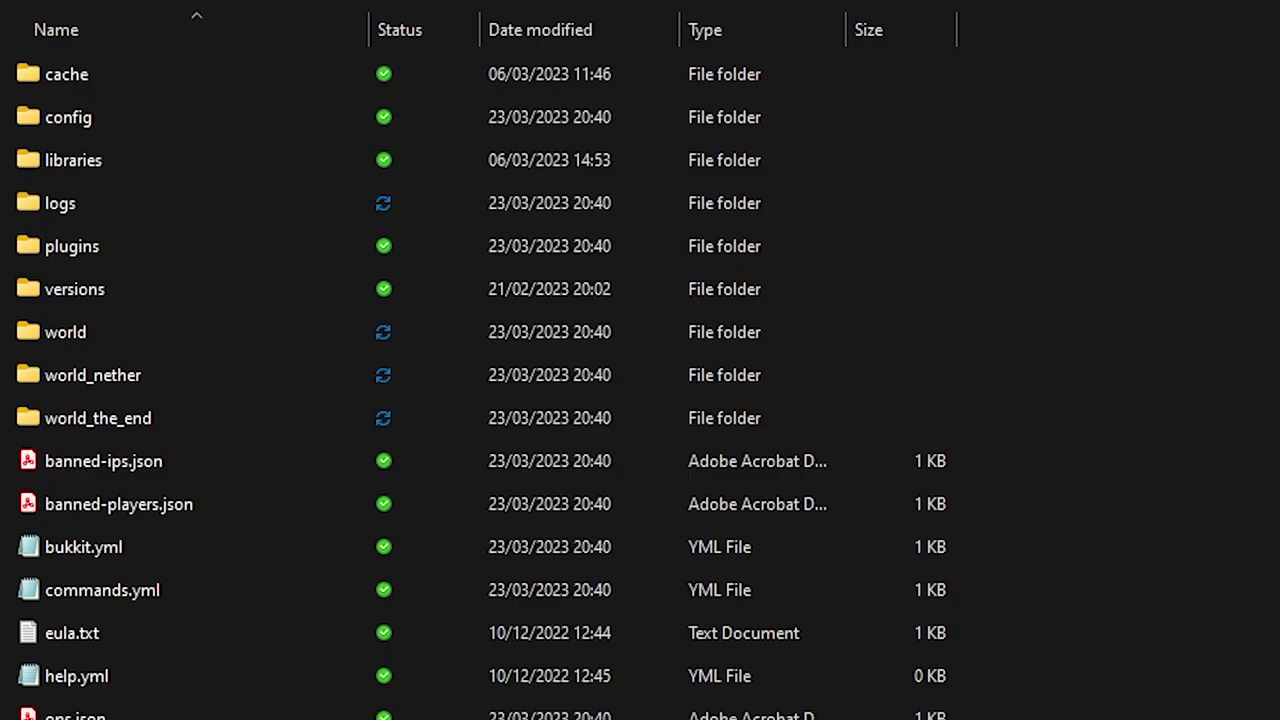
# Open config.yml from the WorldServer folder inside the server's plugins folder.
pyautogui.doubleClick(270, 250)
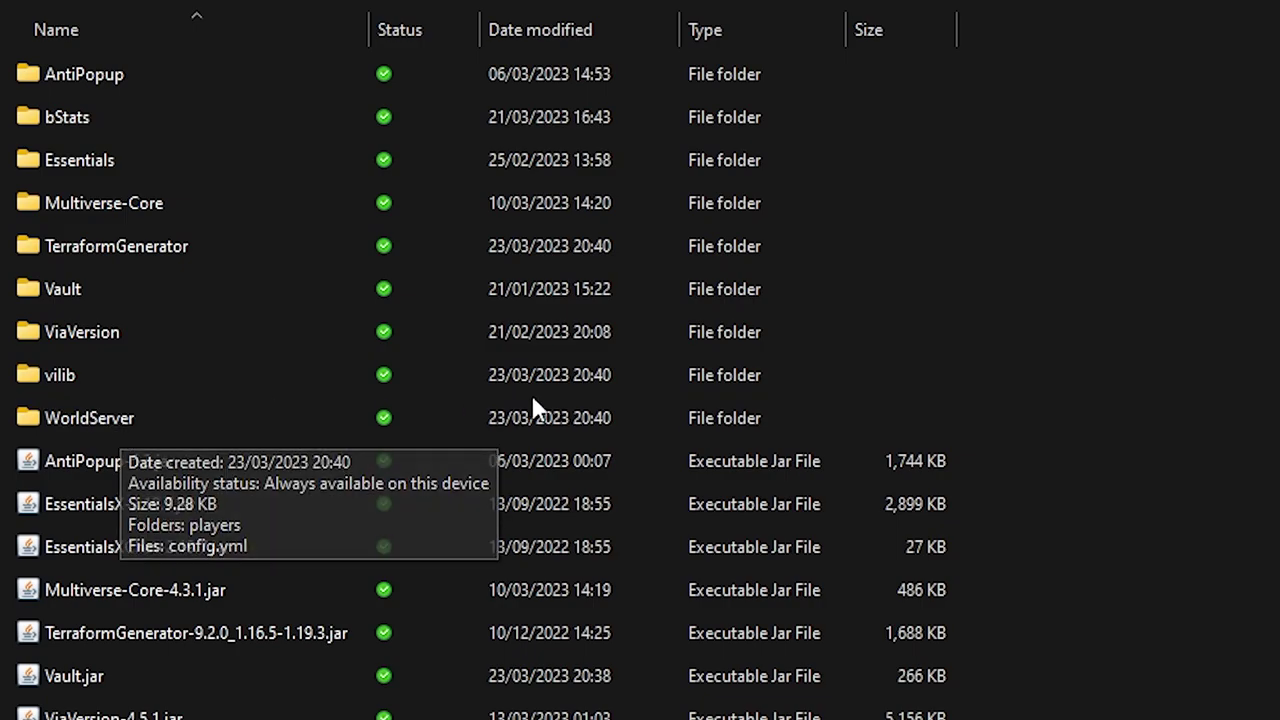
pyautogui.doubleClick(236, 419)
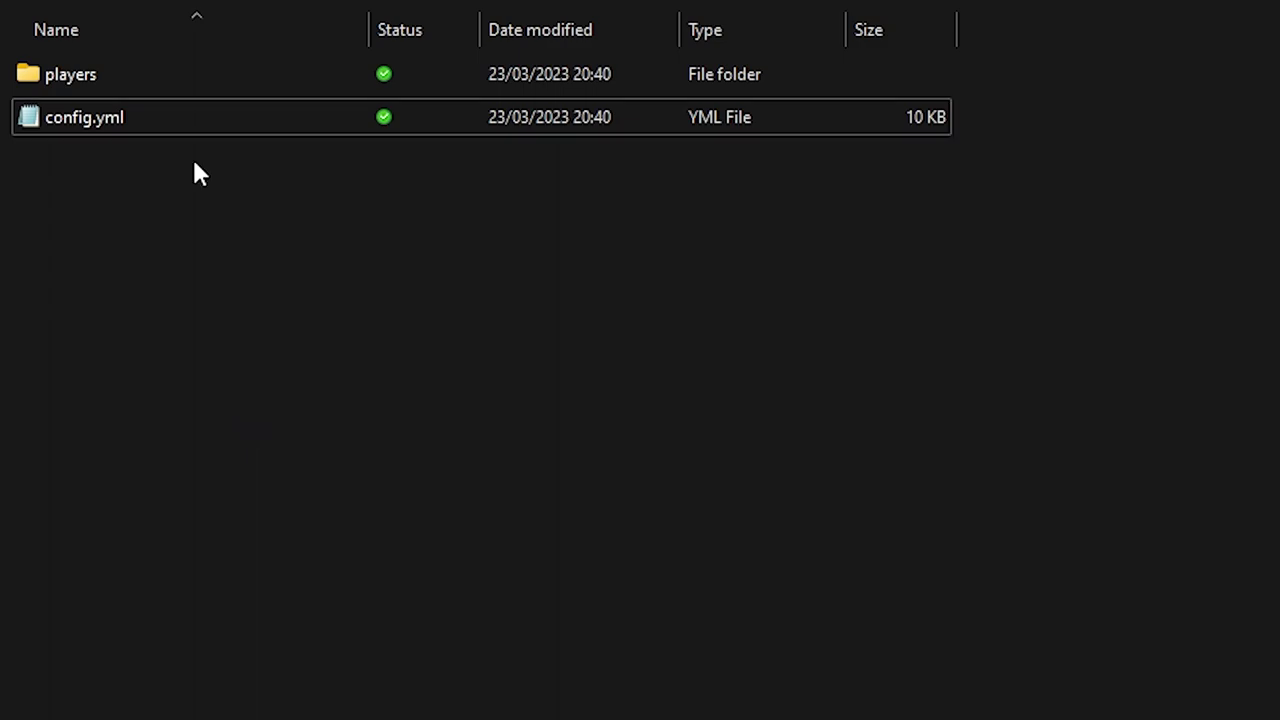
pyautogui.click(80, 122)
pyautogui.doubleClick(80, 120)
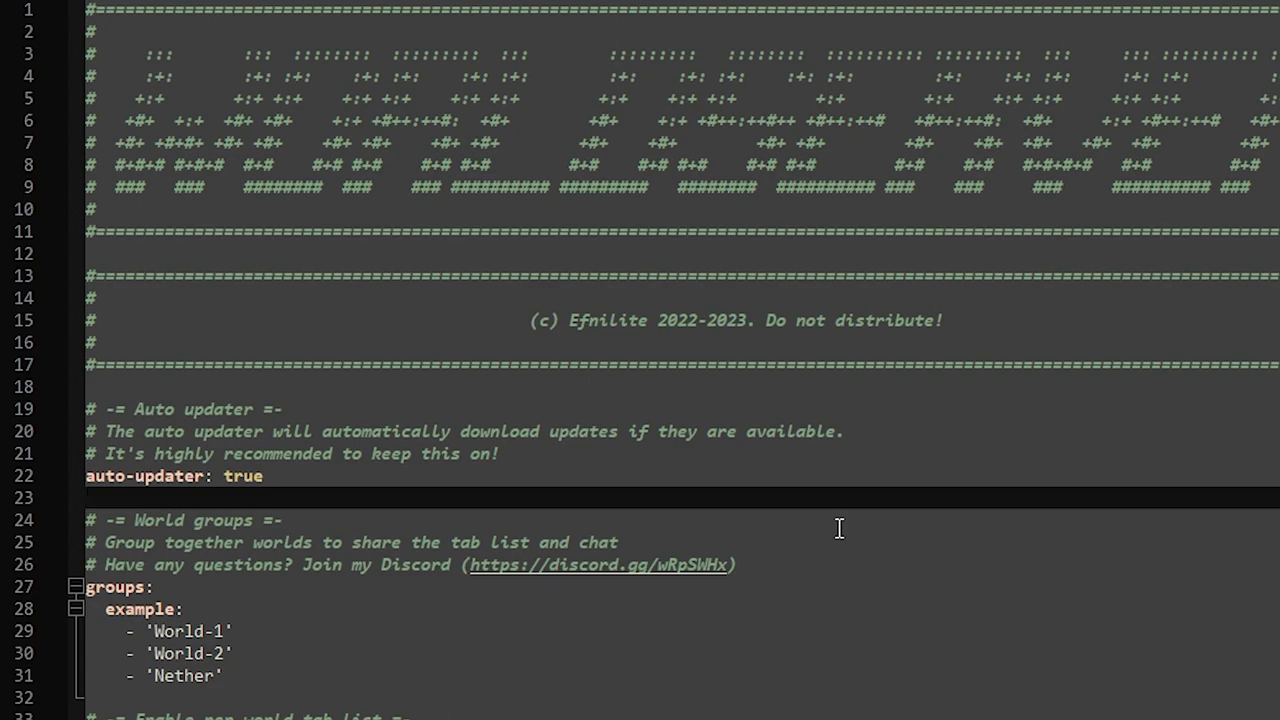
# Review the world groups section of config.yml and rename the example group's first world to 'skyblock'.
pyautogui.scroll(-4, 342, 552)
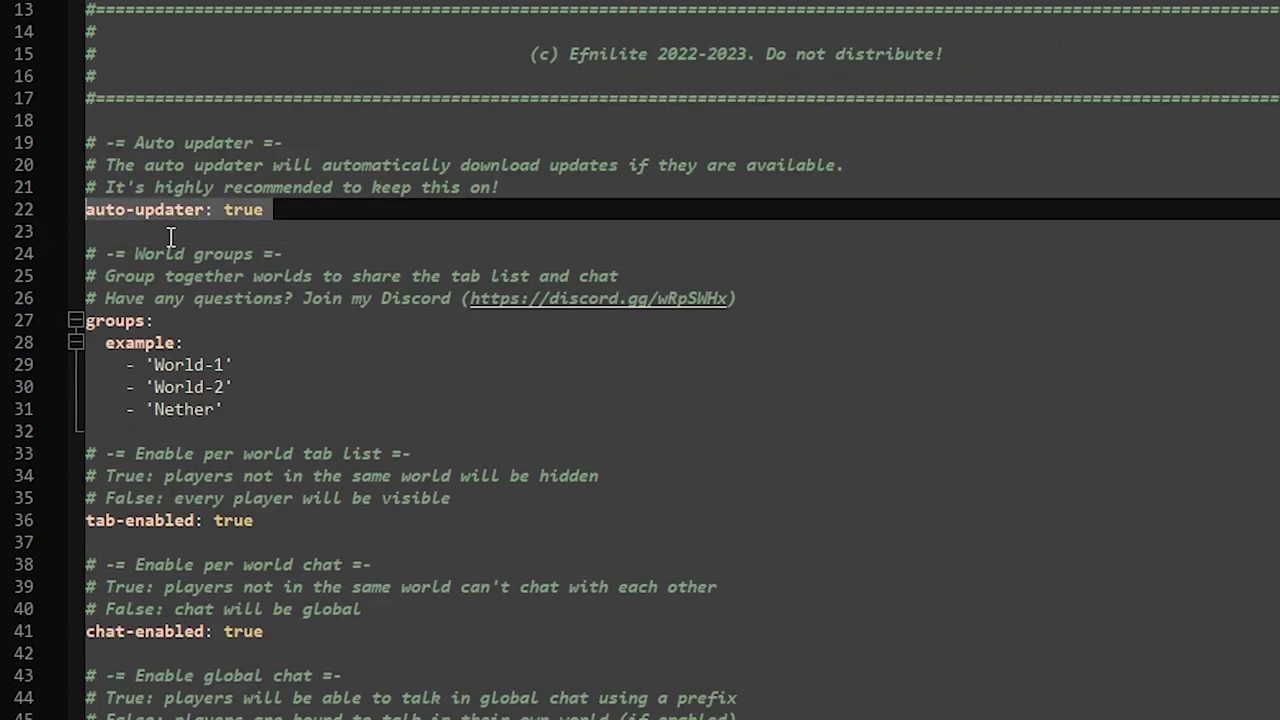
pyautogui.scroll(-2, 370, 220)
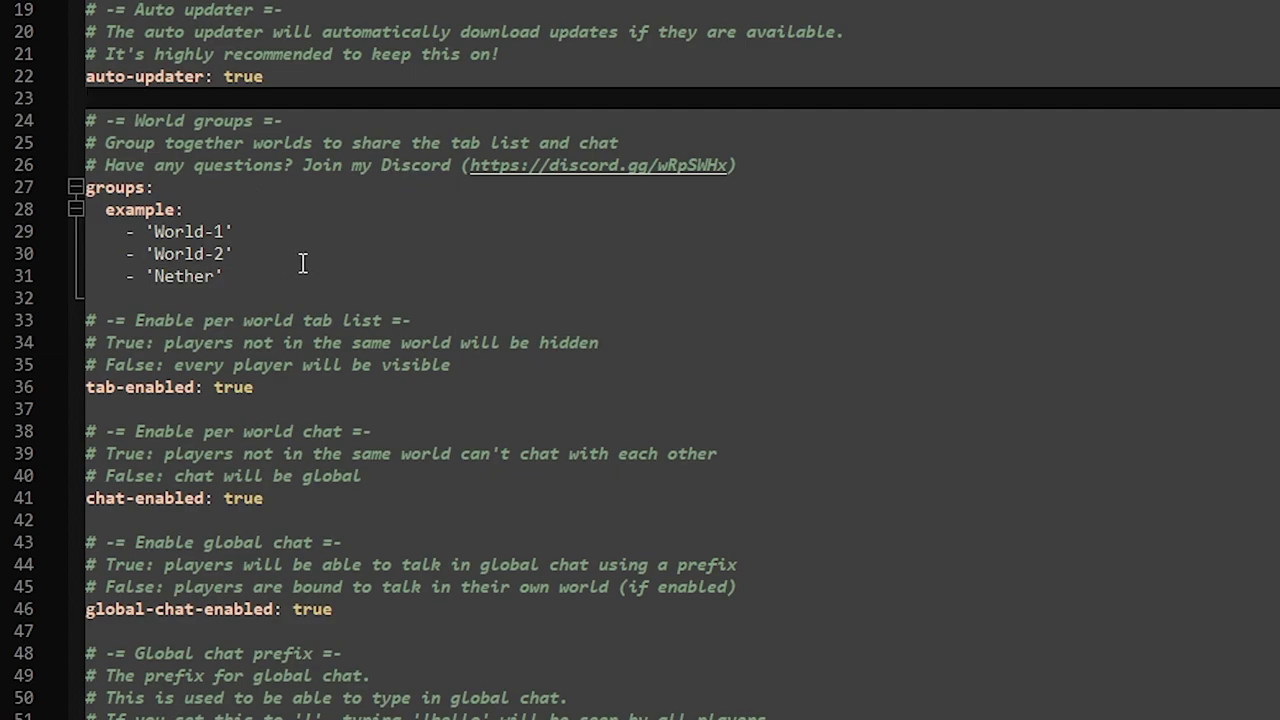
pyautogui.moveTo(300, 271); pyautogui.dragTo(4, 188)
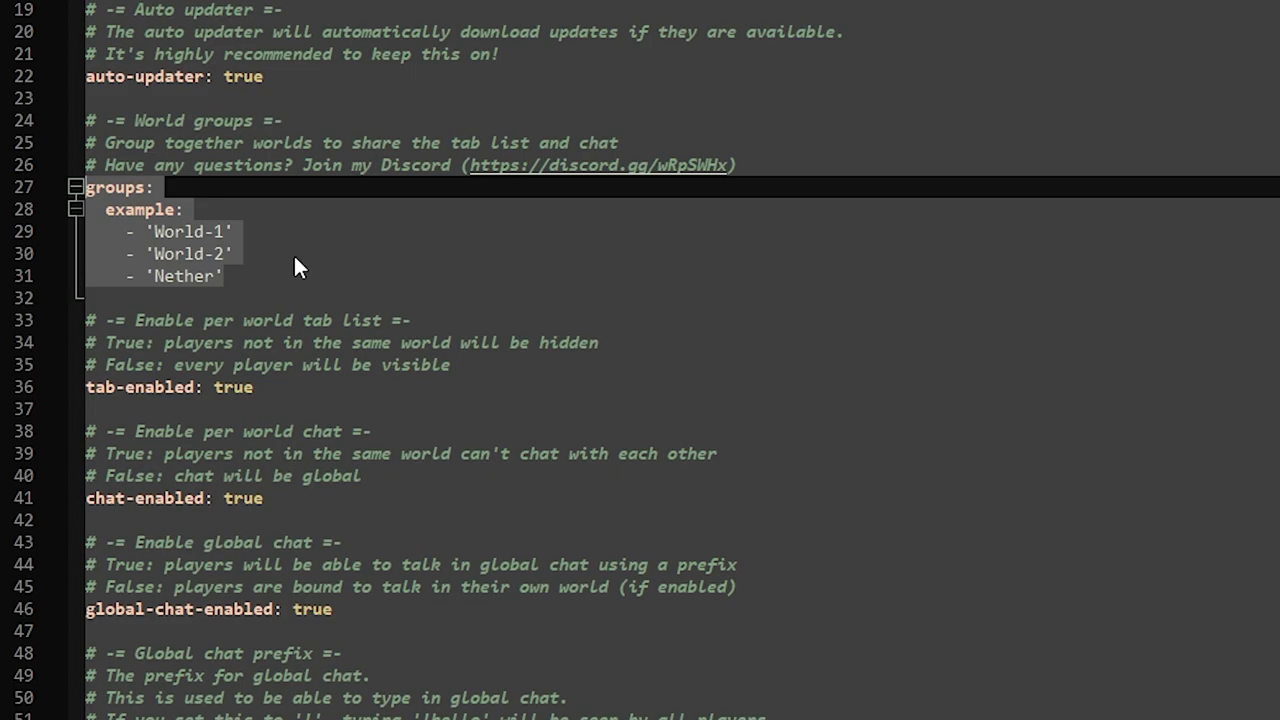
pyautogui.press('Down')
pyautogui.press('Down')
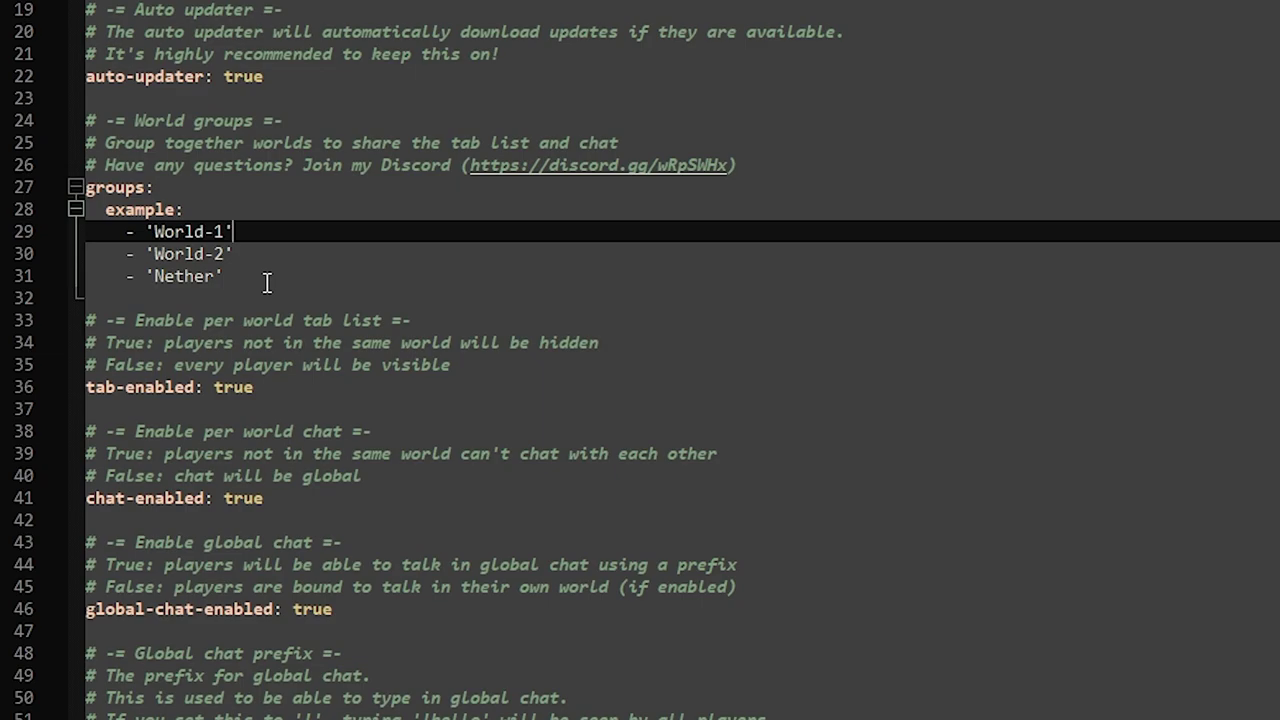
pyautogui.click(405, 256)
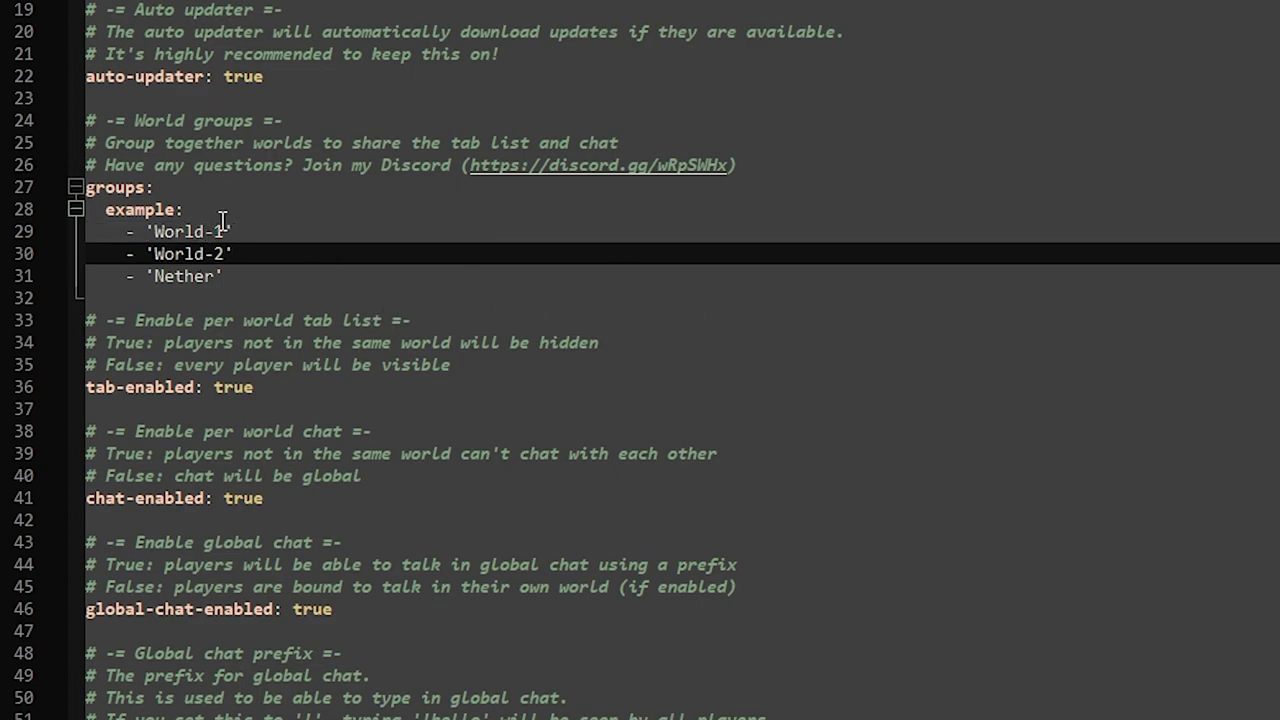
pyautogui.moveTo(224, 232); pyautogui.dragTo(151, 240)
pyautogui.write('skyblock')
# Change the example group's second and third worlds to 'skyblock_nether' and 'skyblock_the_end'.
pyautogui.click(222, 254)
pyautogui.moveTo(222, 254); pyautogui.dragTo(152, 254)
pyautogui.write('skyblock_')
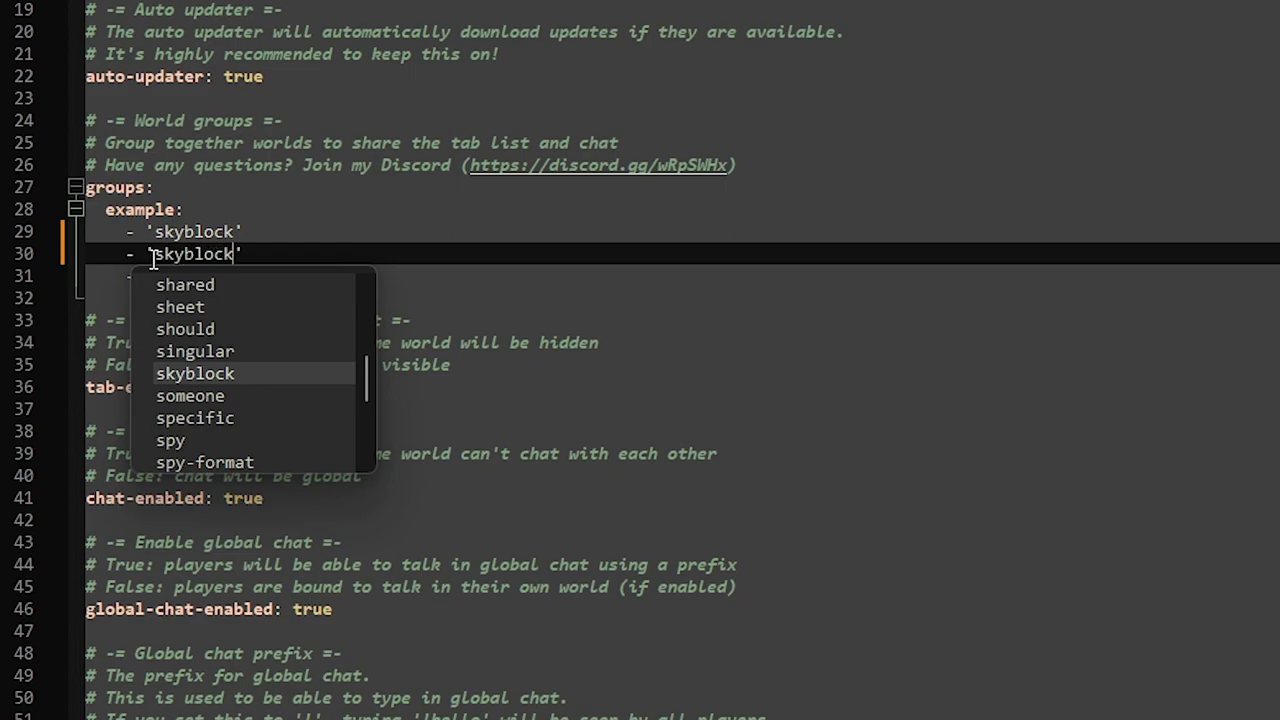
pyautogui.write('nether')
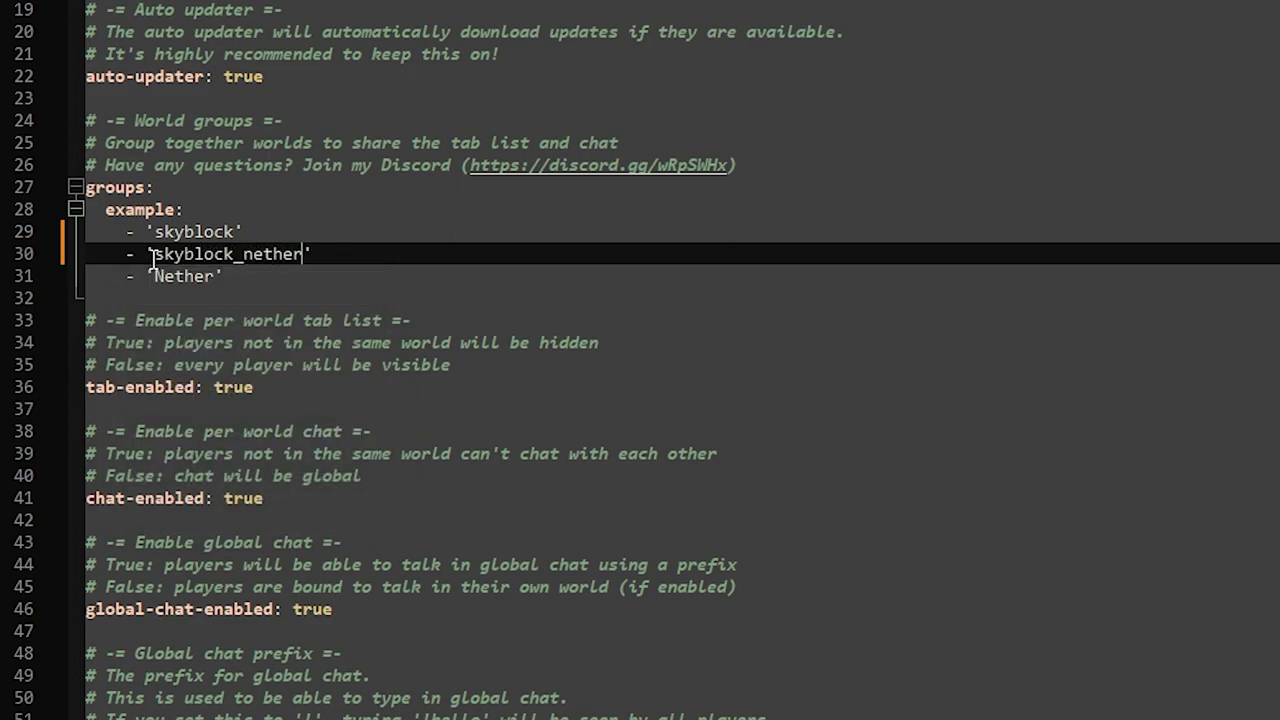
pyautogui.moveTo(213, 276); pyautogui.dragTo(163, 280)
pyautogui.write('skyn')
pyautogui.write('block_the')
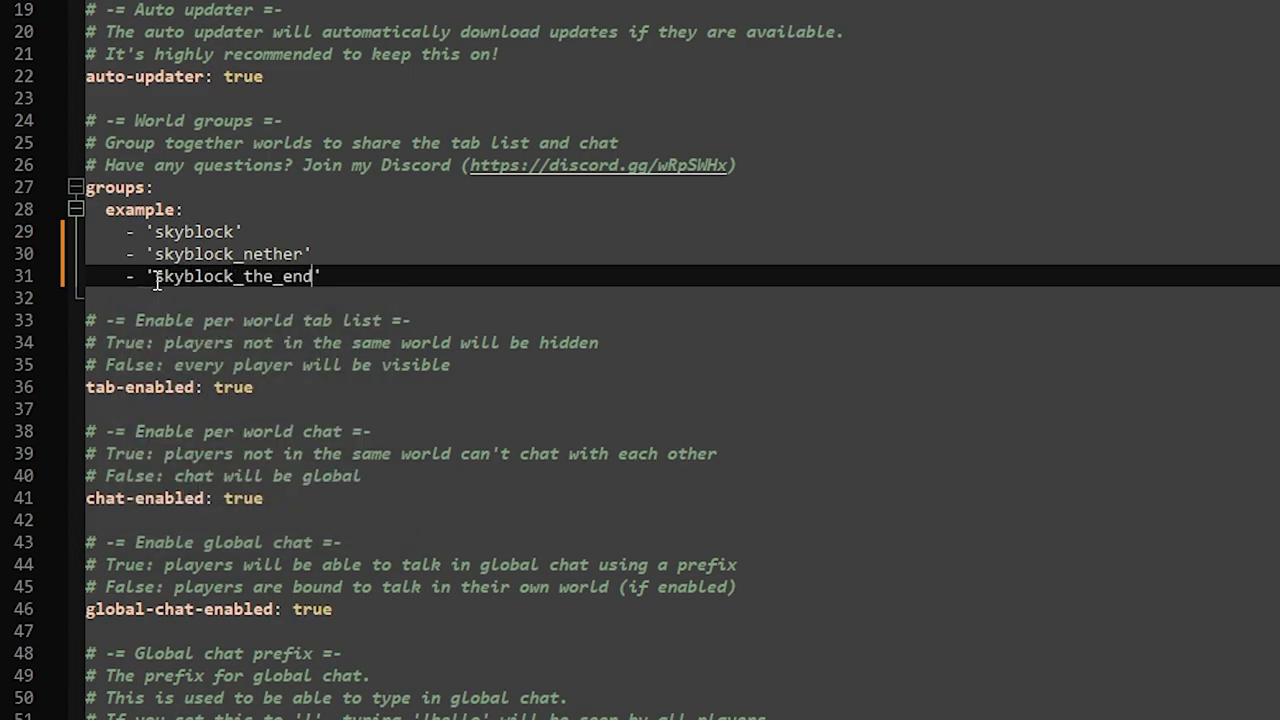
# Examine how the world group shares the tab list and what the true and false values of tab-enabled do.
pyautogui.moveTo(370, 278); pyautogui.dragTo(48, 236)
pyautogui.moveTo(315, 143); pyautogui.dragTo(625, 143)
pyautogui.click(628, 378)
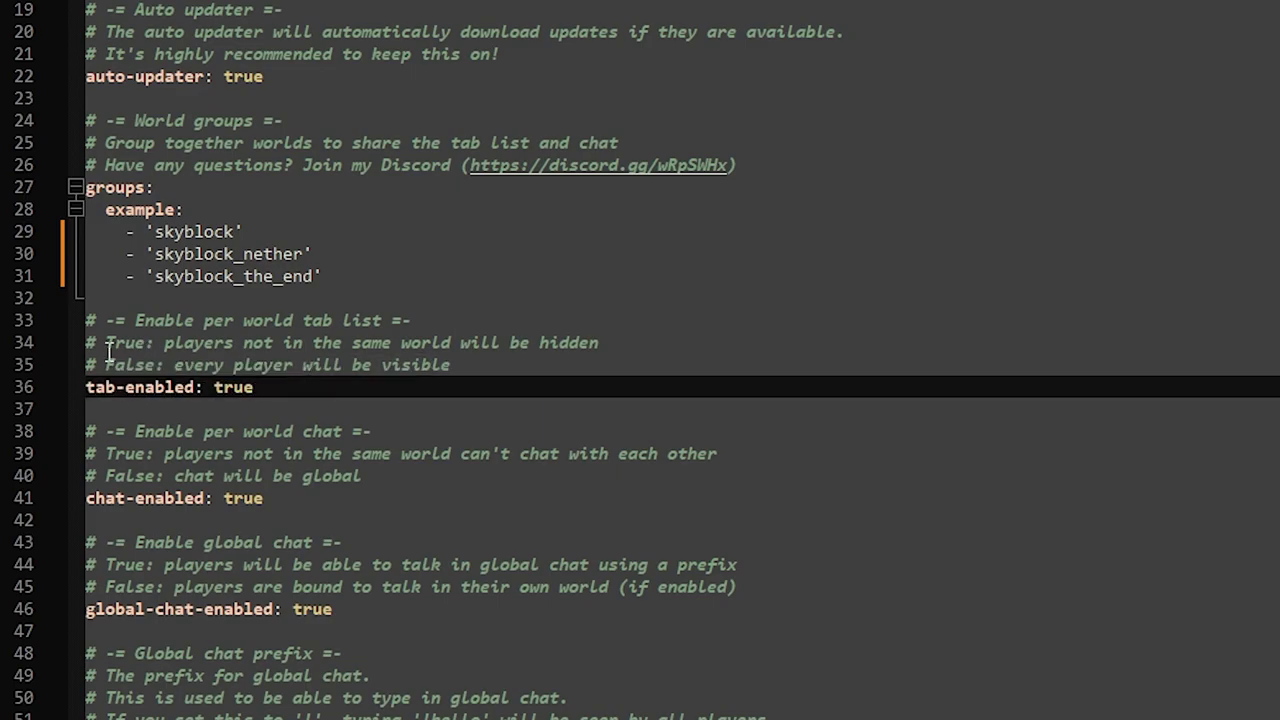
pyautogui.moveTo(107, 344); pyautogui.dragTo(305, 343)
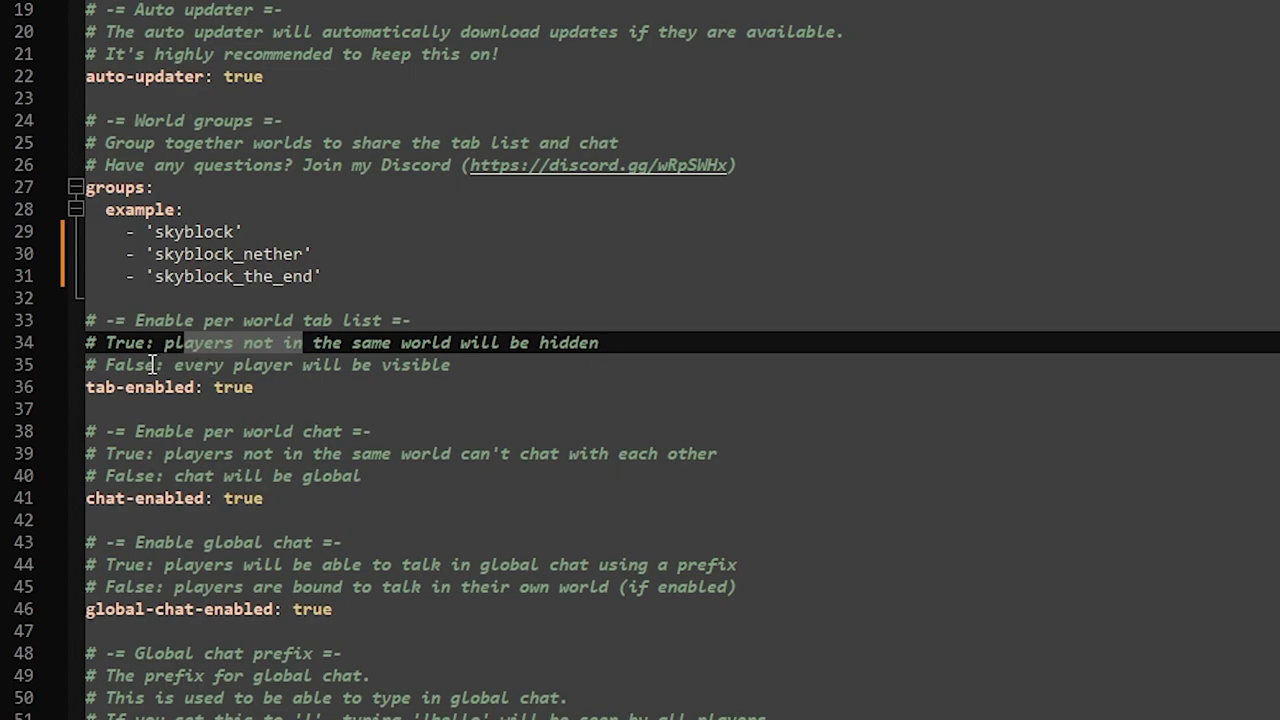
pyautogui.moveTo(174, 366); pyautogui.dragTo(462, 372)
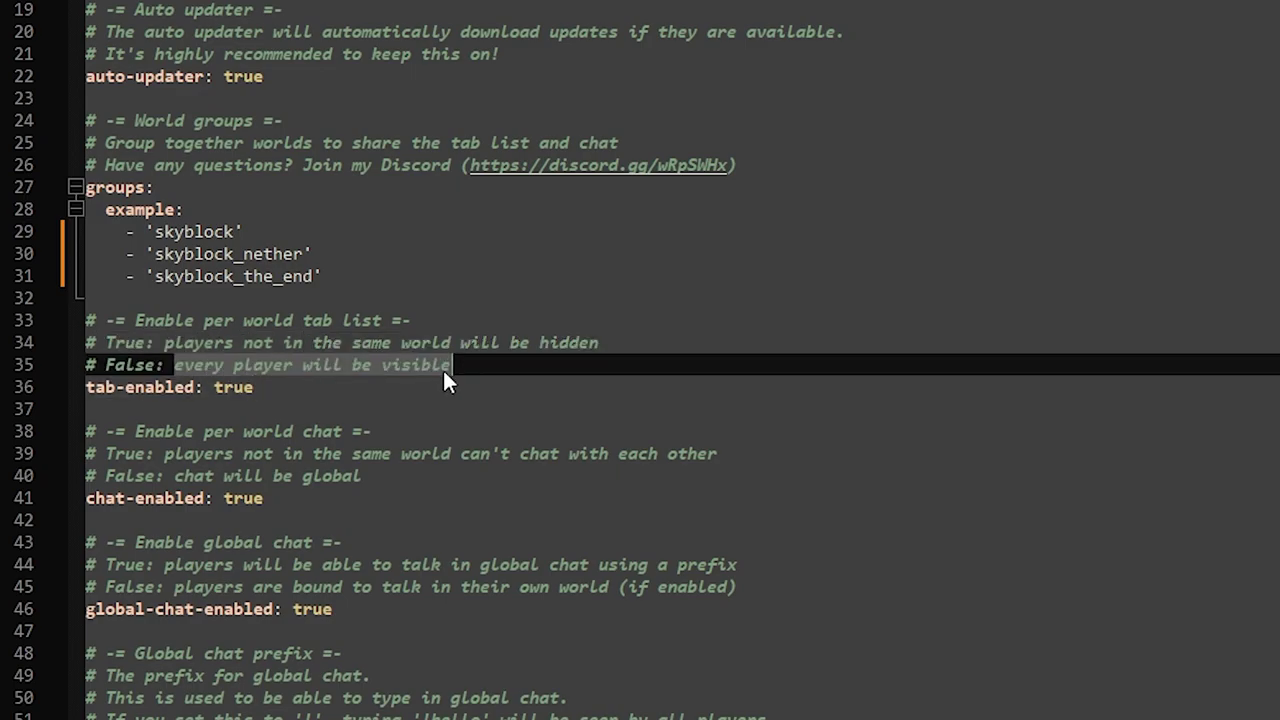
pyautogui.click(259, 388)
pyautogui.moveTo(259, 388); pyautogui.dragTo(213, 388)
pyautogui.click(446, 395)
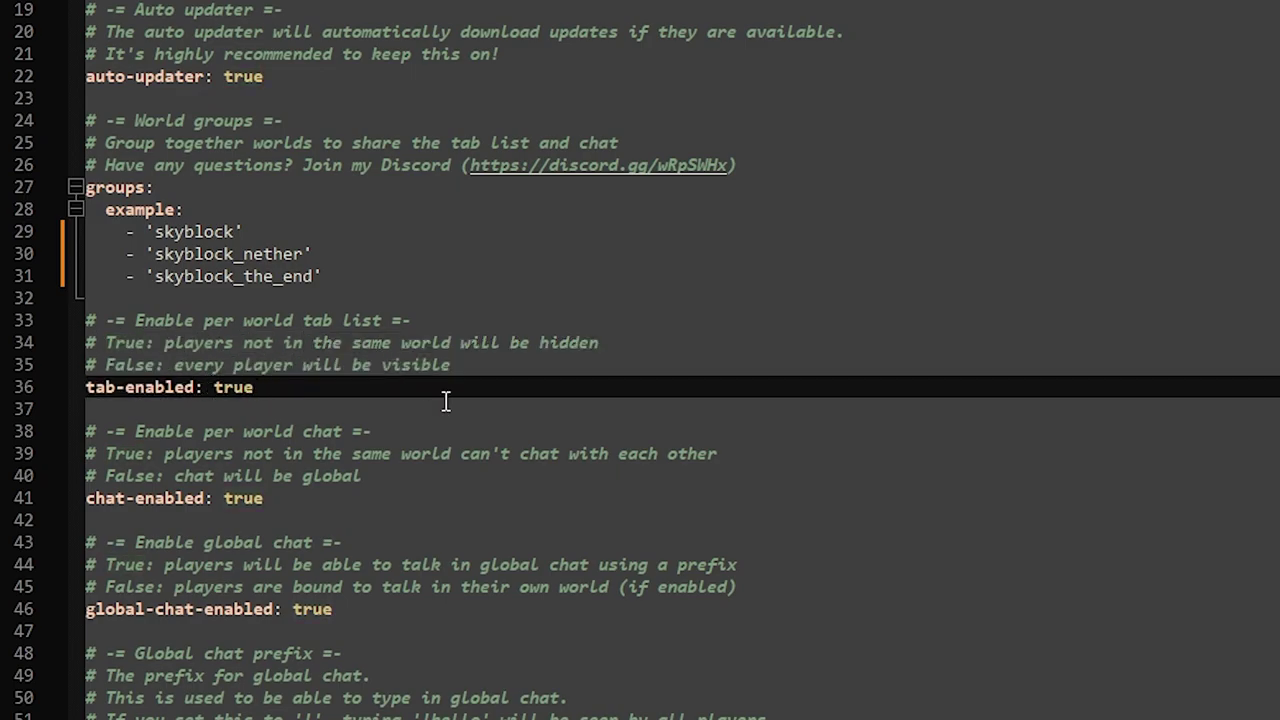
pyautogui.click(366, 276)
pyautogui.hotkey('shift', 'Up')
pyautogui.hotkey('shift', 'Up')
pyautogui.hotkey('shift', 'Up')
pyautogui.hotkey('shift', 'Up')
pyautogui.hotkey('shift', 'Home')
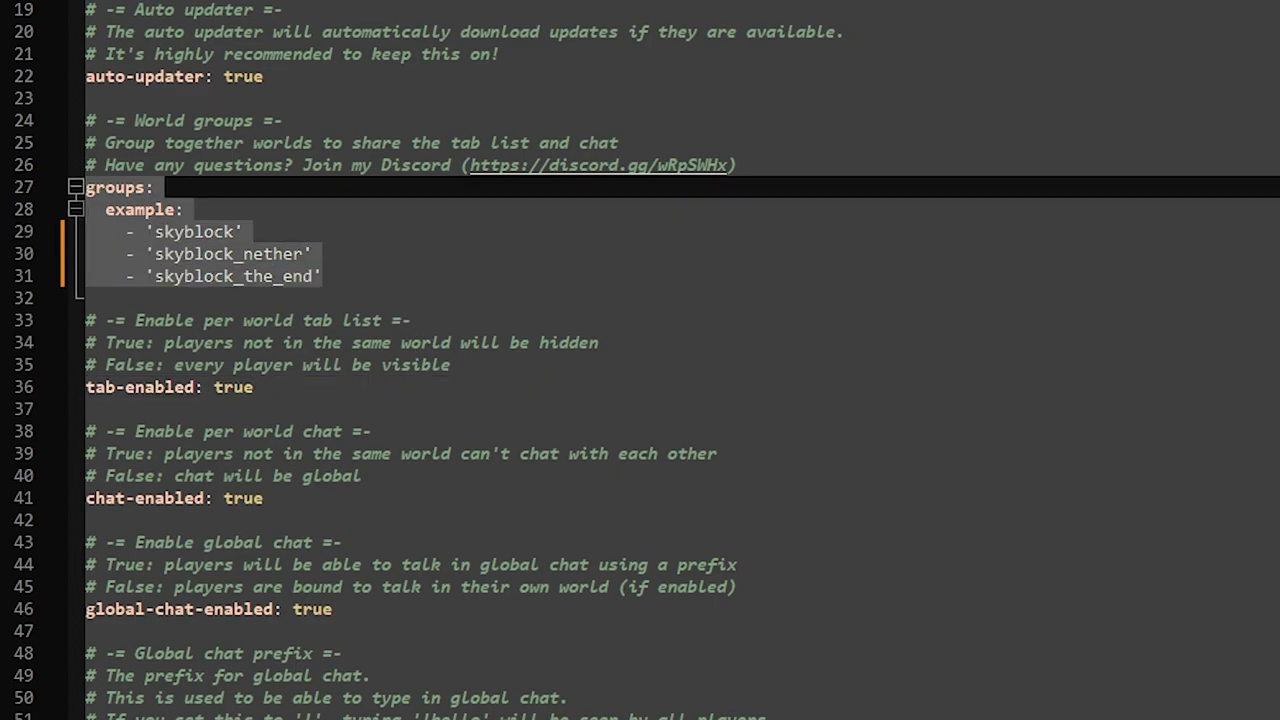
# Examine the per-world chat option chat-enabled and how it relates to the worlds in the group.
pyautogui.scroll(-2, 279, 365)
pyautogui.click(279, 365)
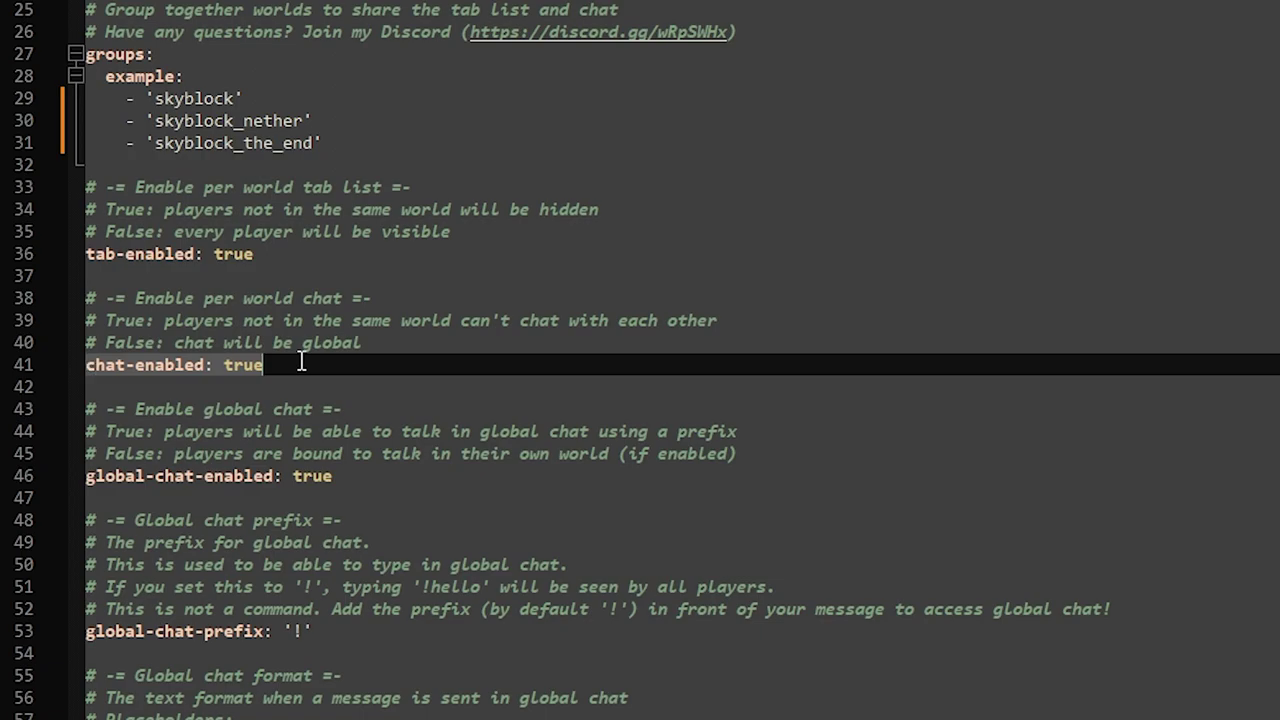
pyautogui.moveTo(628, 320); pyautogui.dragTo(726, 320)
pyautogui.click(180, 320)
pyautogui.click(720, 320)
pyautogui.moveTo(373, 130); pyautogui.dragTo(88, 35)
pyautogui.click(473, 384)
pyautogui.click(363, 143)
pyautogui.moveTo(363, 143); pyautogui.dragTo(206, 44)
pyautogui.click(220, 143)
# Examine the global-chat-enabled option and its description of talking in global chat with a prefix.
pyautogui.scroll(-3, 230, 430)
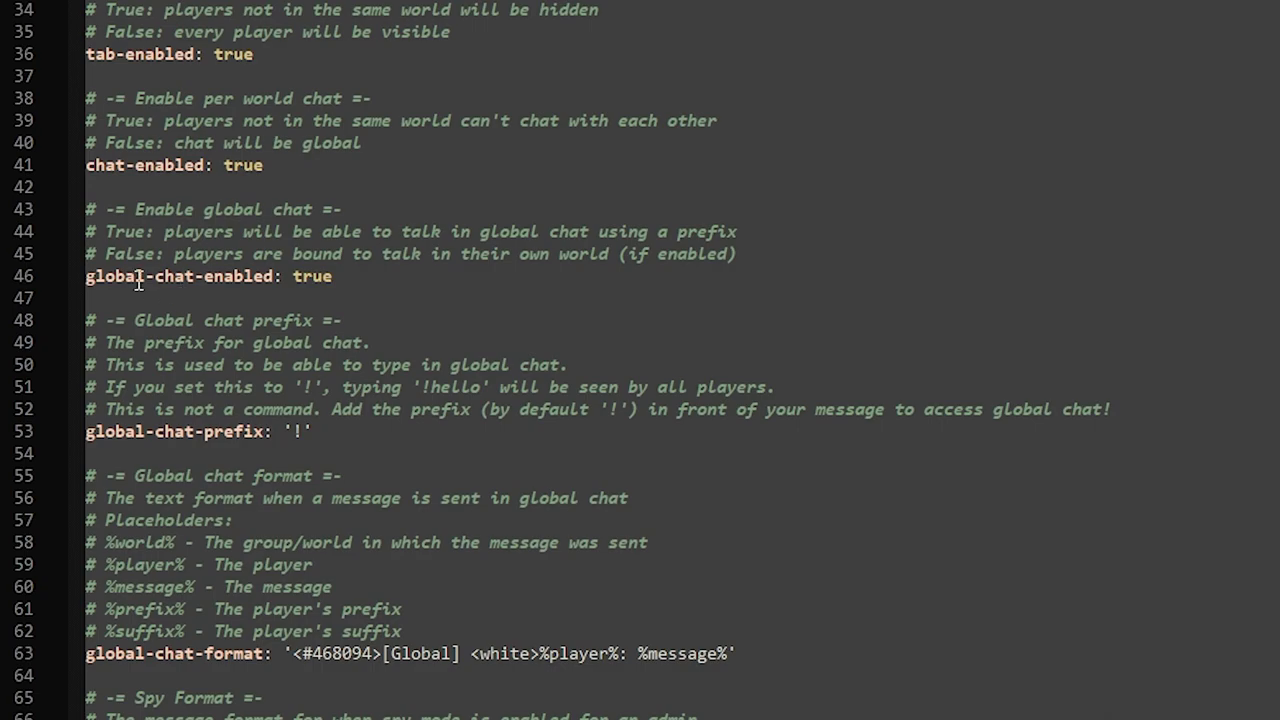
pyautogui.click(345, 277)
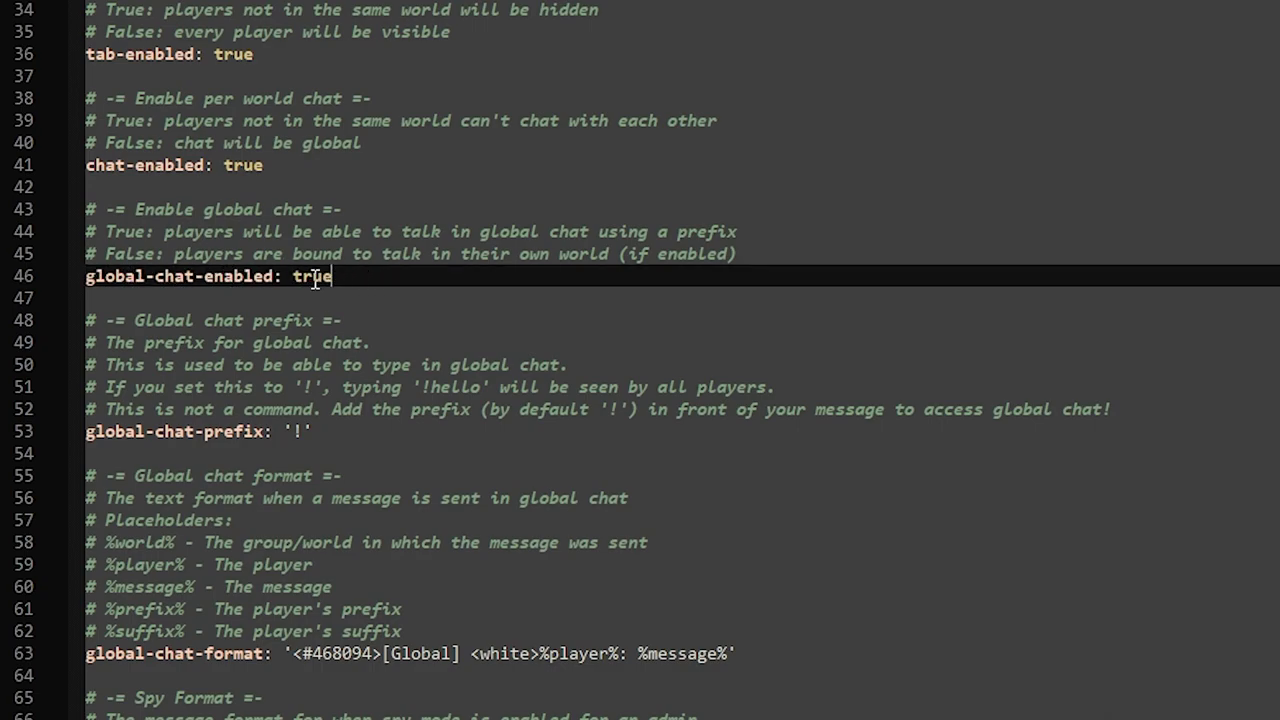
pyautogui.moveTo(165, 232); pyautogui.dragTo(733, 232)
pyautogui.click(733, 232)
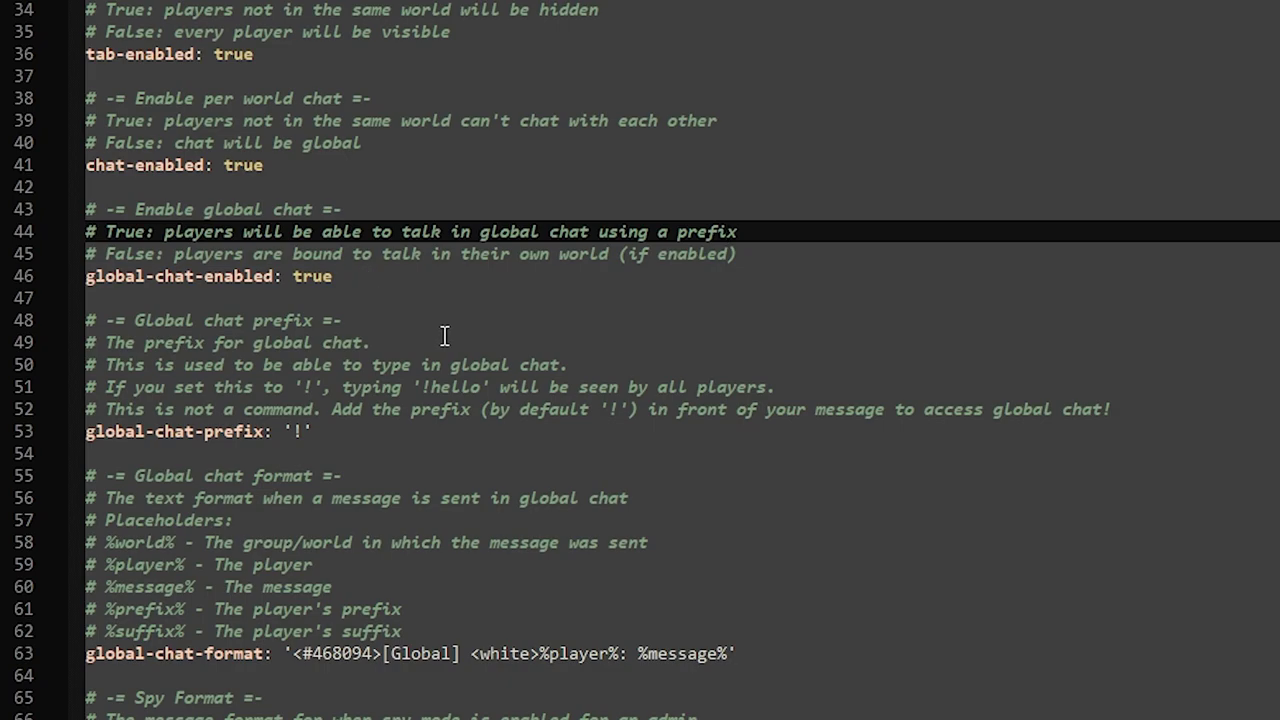
# Set global-chat-prefix to '?' in the config.
pyautogui.click(336, 276)
pyautogui.scroll(-2, 300, 260)
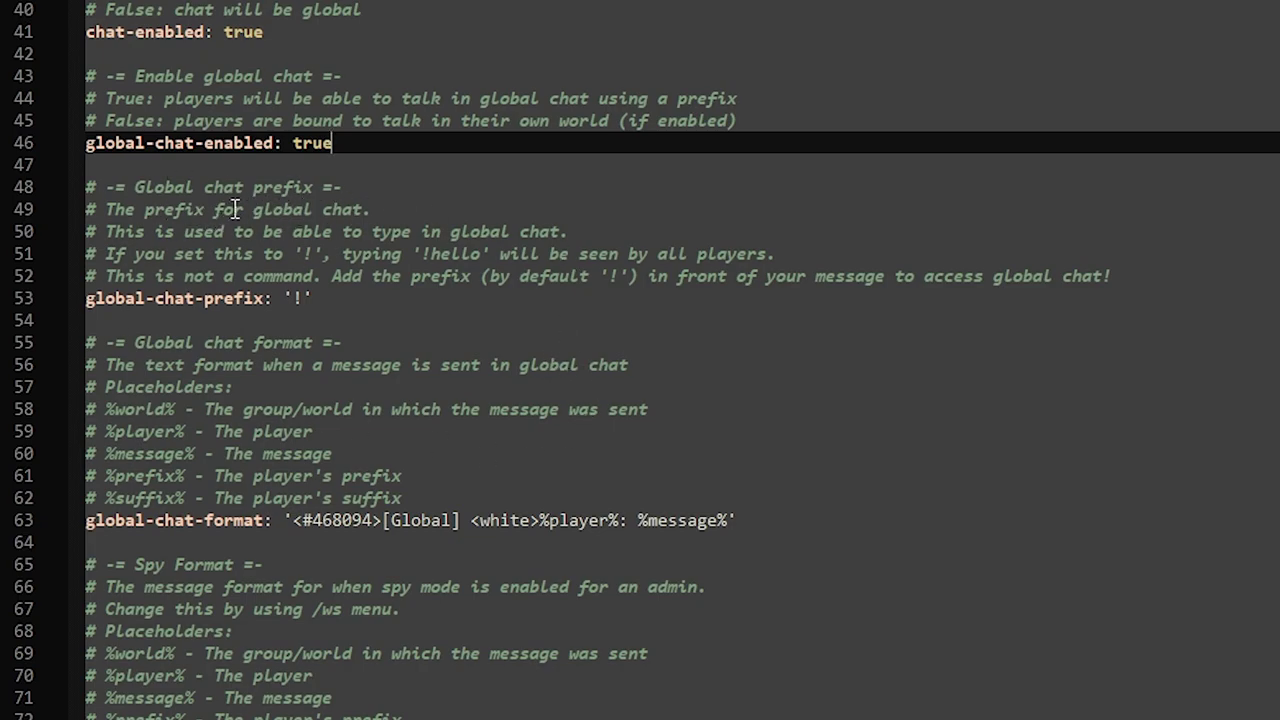
pyautogui.moveTo(186, 231); pyautogui.dragTo(641, 233)
pyautogui.click(228, 252)
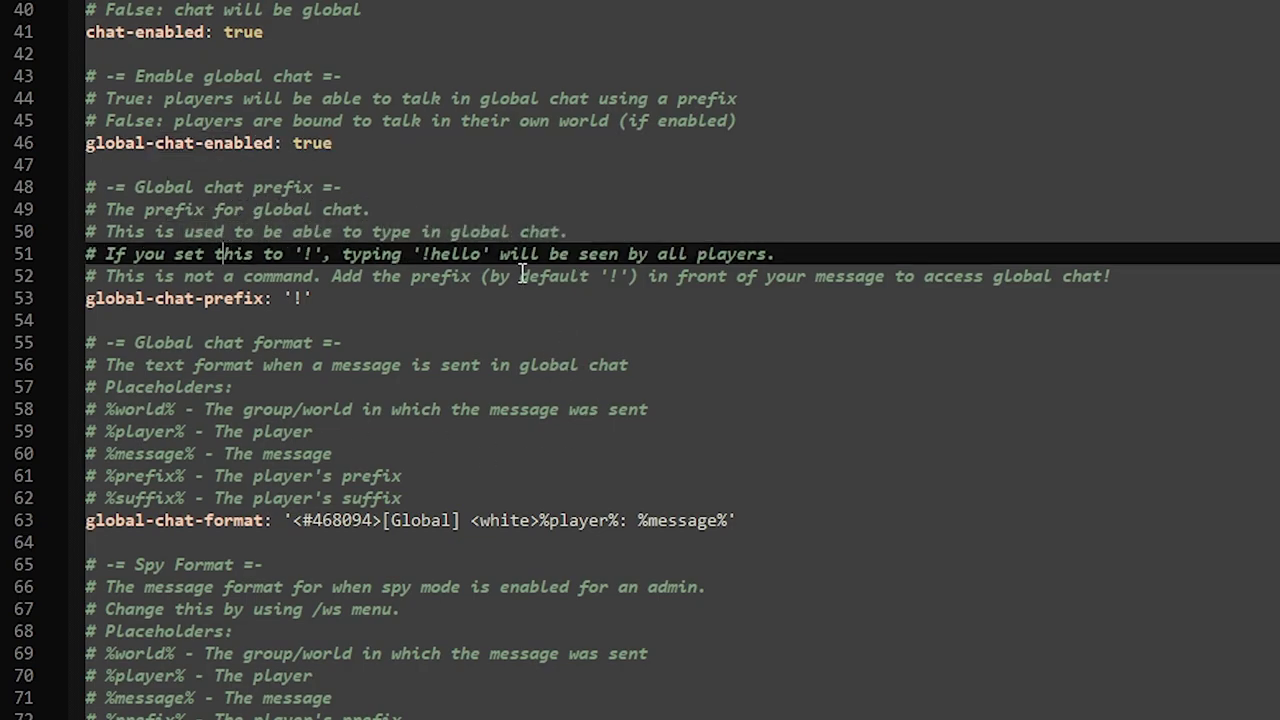
pyautogui.click(312, 298)
pyautogui.moveTo(302, 298); pyautogui.dragTo(289, 298)
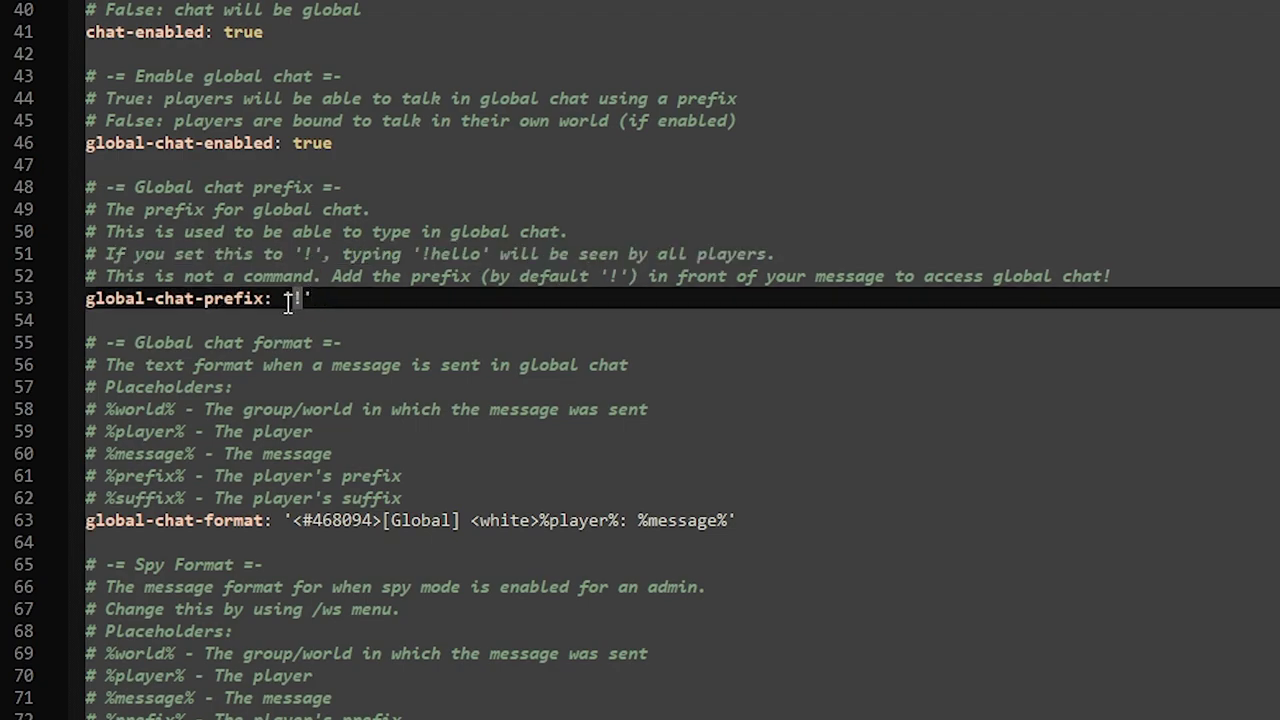
pyautogui.write('?')
# Replace the word 'Global' inside the brackets of global-chat-format with 'SUBSCRIBE'.
pyautogui.scroll(-1, 359, 298)
pyautogui.moveTo(135, 276); pyautogui.dragTo(385, 280)
pyautogui.click(381, 281)
pyautogui.click(455, 453)
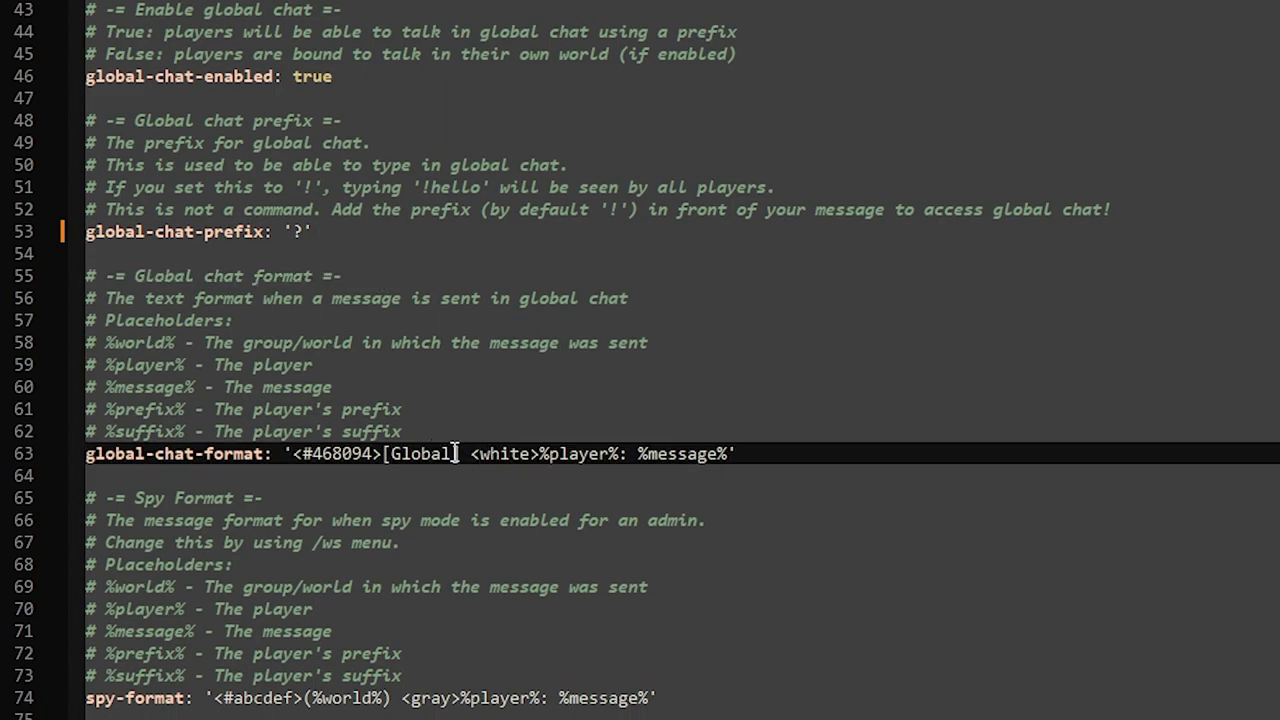
pyautogui.moveTo(470, 455); pyautogui.dragTo(391, 458)
pyautogui.moveTo(470, 455); pyautogui.dragTo(627, 453)
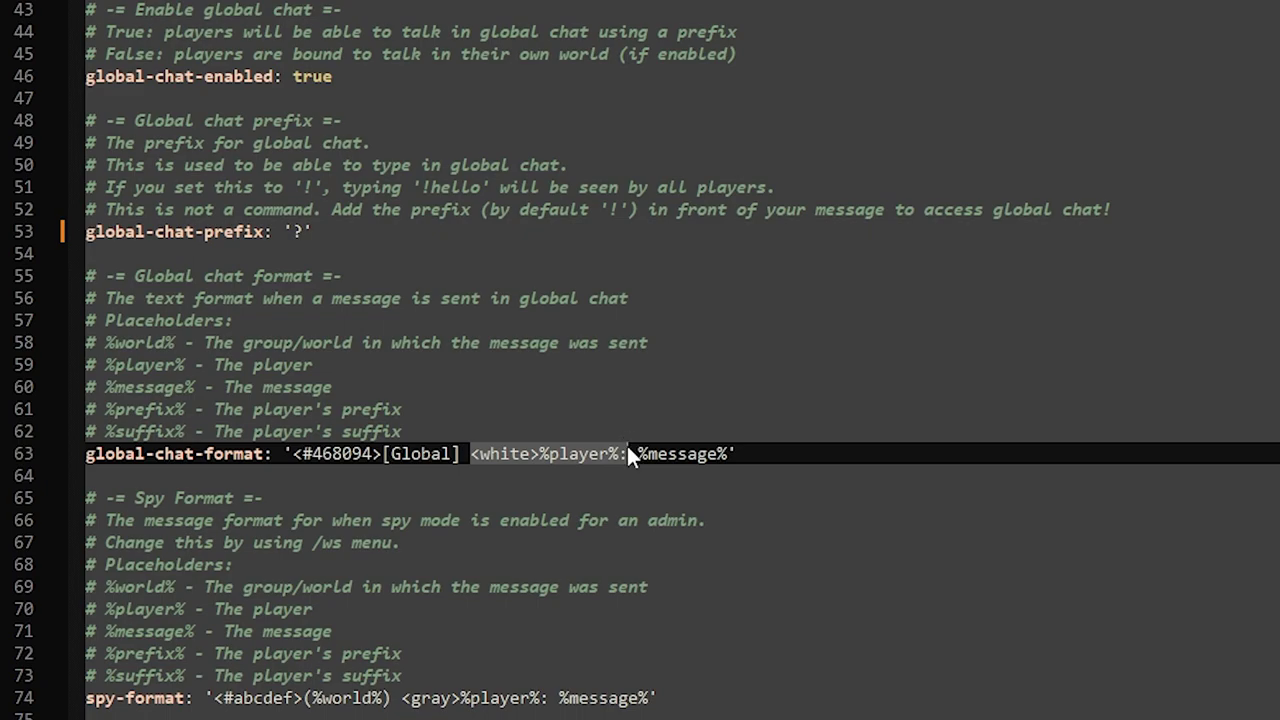
pyautogui.click(627, 453)
pyautogui.moveTo(468, 455); pyautogui.dragTo(86, 454)
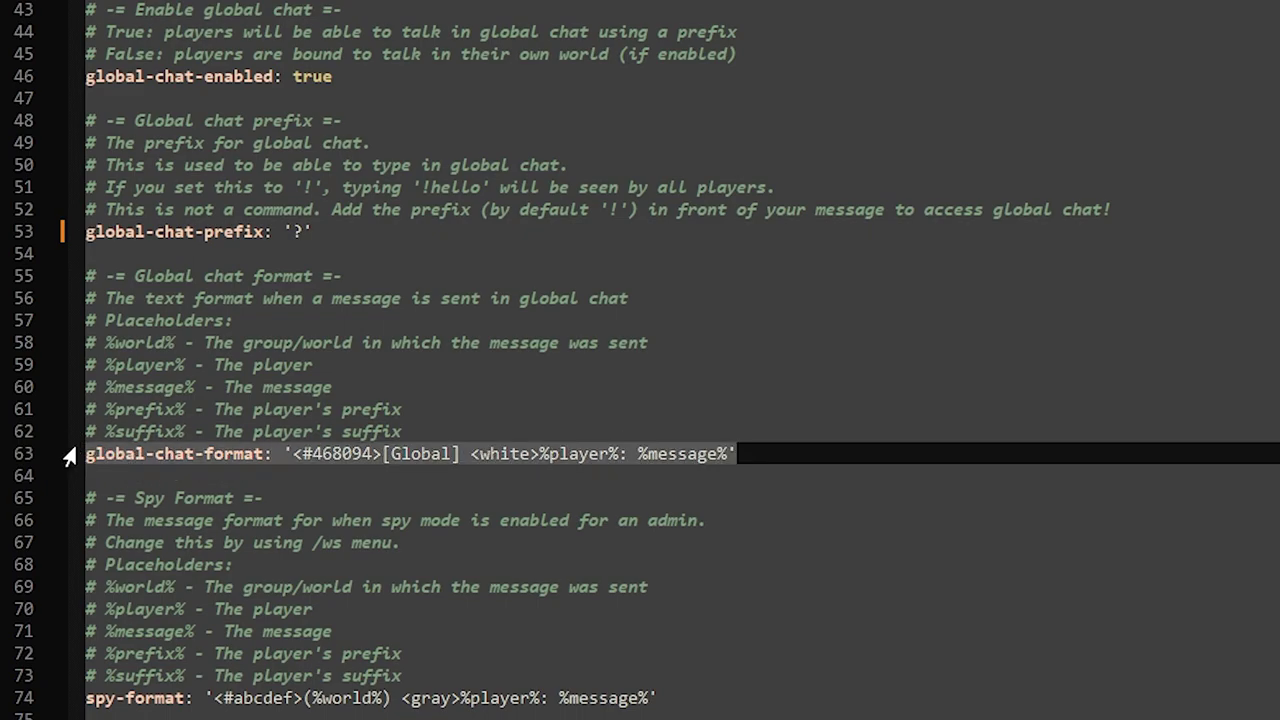
pyautogui.moveTo(450, 455); pyautogui.dragTo(395, 467)
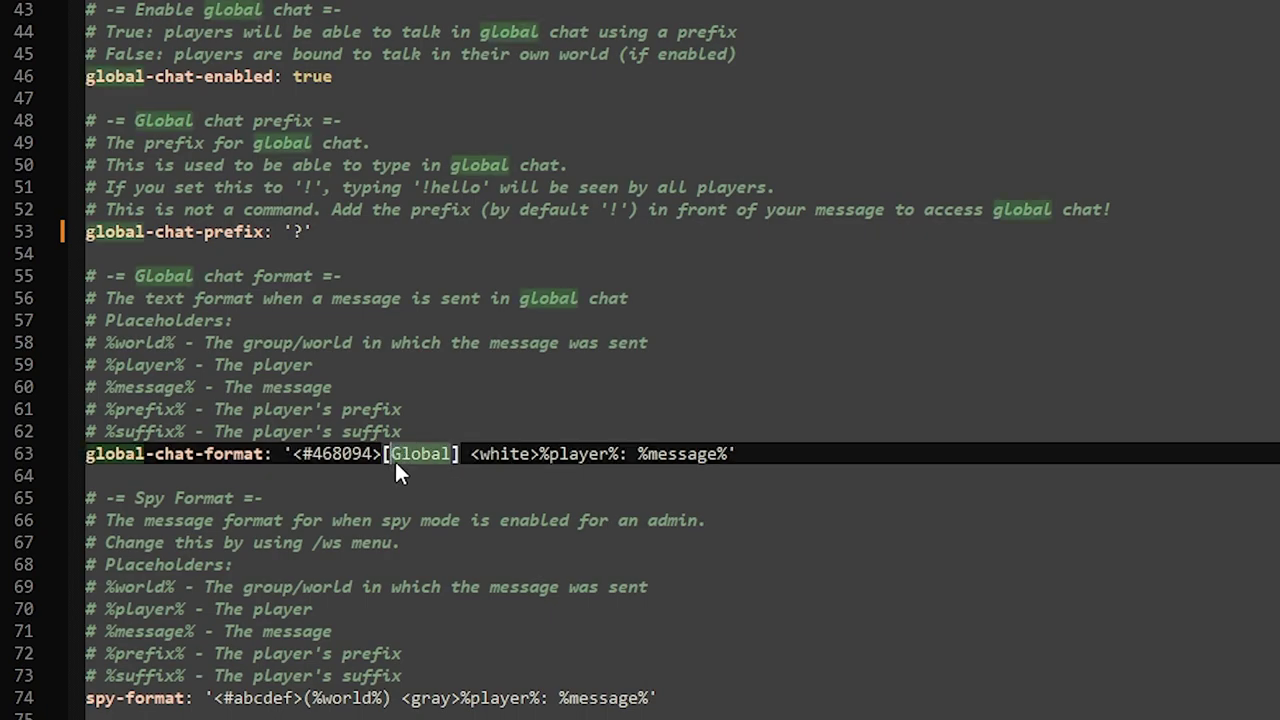
pyautogui.write('SUBSCRIBE')
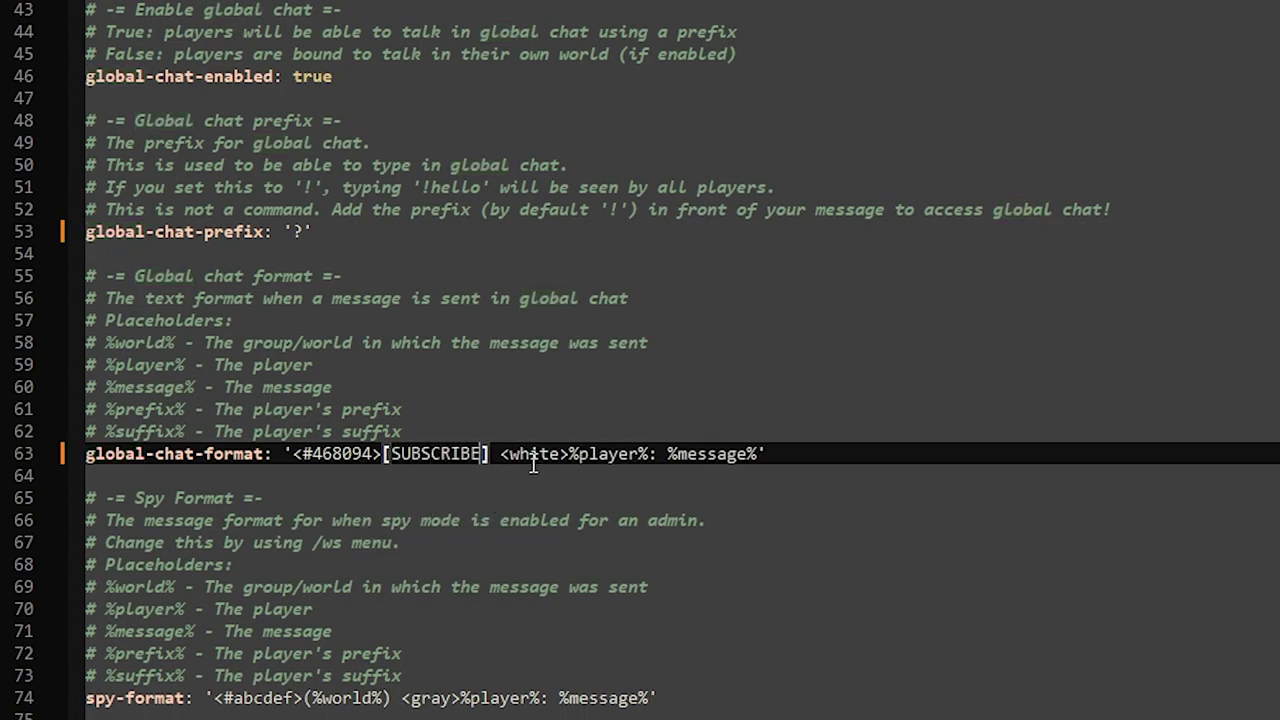
pyautogui.click(313, 453)
# Examine the spy-format message and its placeholders, and compare them with the world groups defined earlier in the file.
pyautogui.scroll(-4, 360, 465)
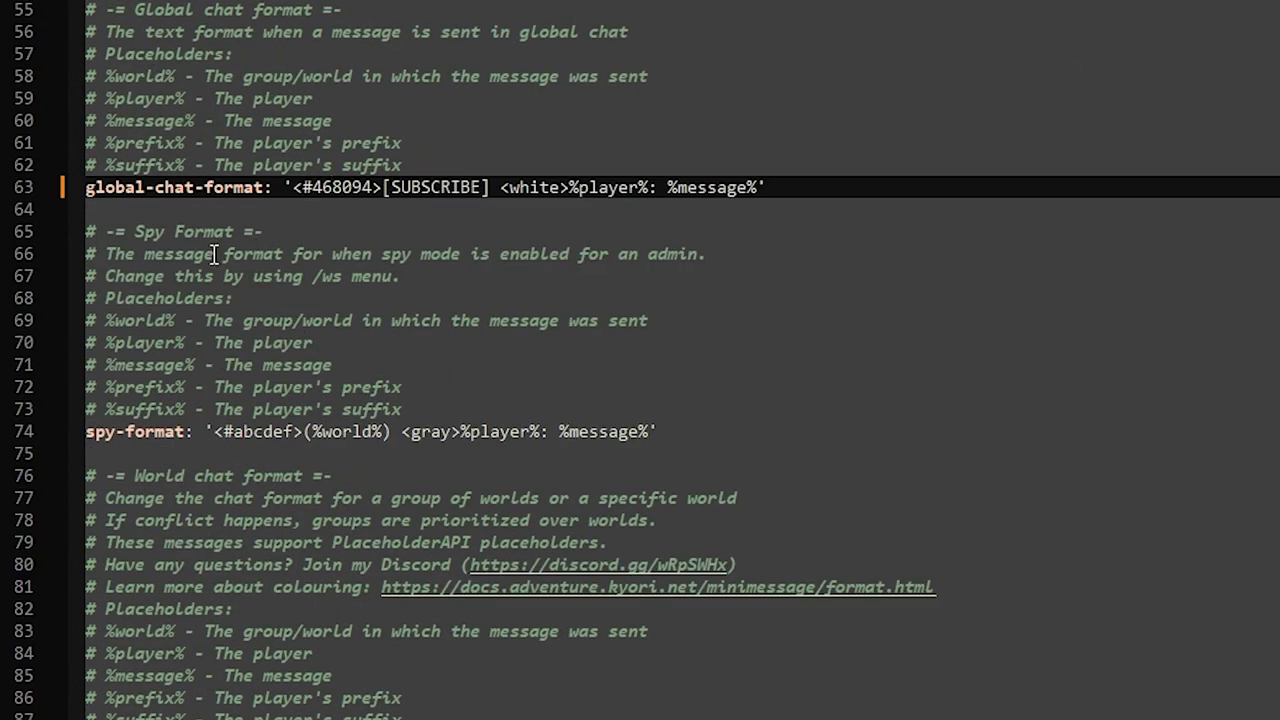
pyautogui.click(563, 254)
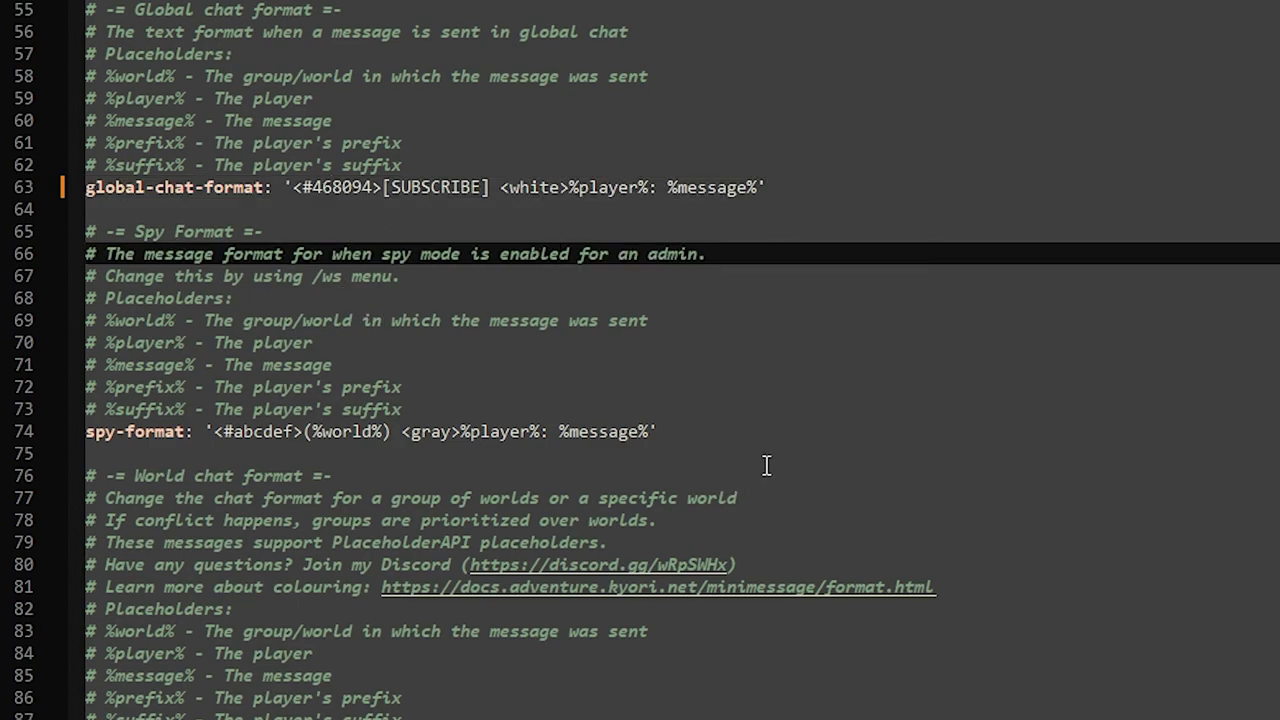
pyautogui.moveTo(710, 431); pyautogui.dragTo(246, 342)
pyautogui.click(246, 342)
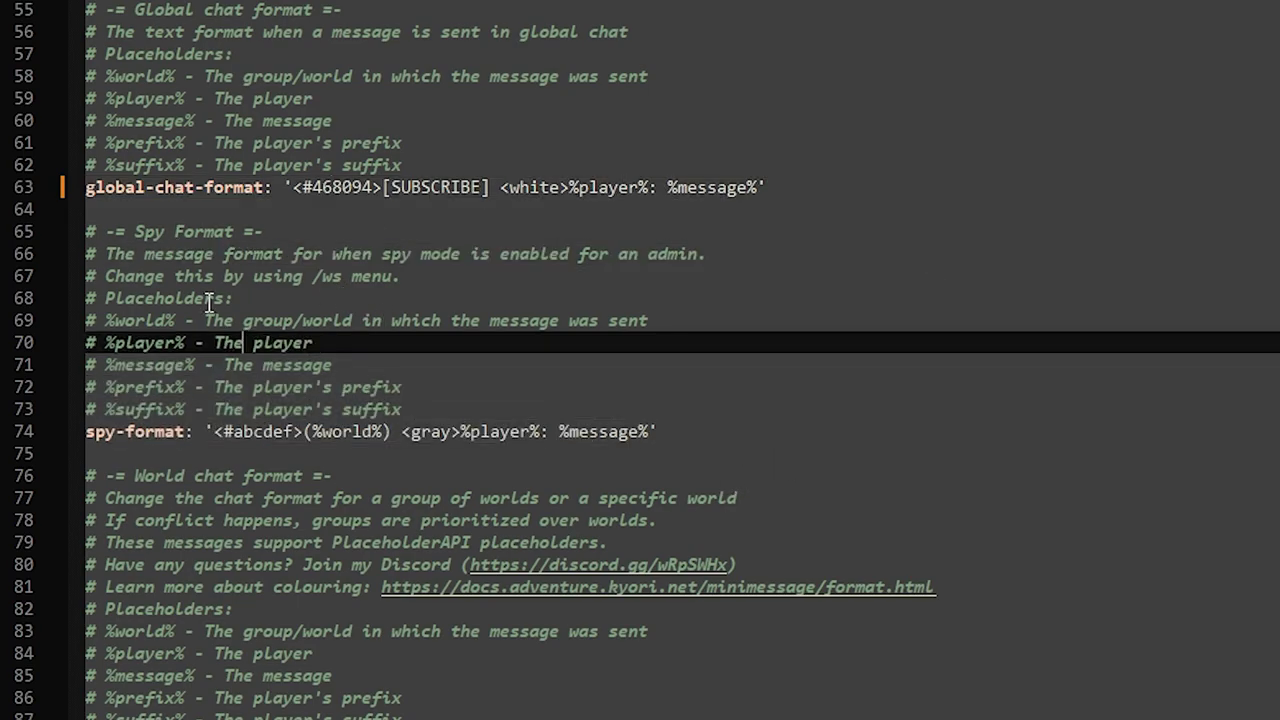
pyautogui.moveTo(86, 320); pyautogui.dragTo(694, 371)
pyautogui.click(771, 340)
pyautogui.moveTo(650, 320); pyautogui.dragTo(86, 320)
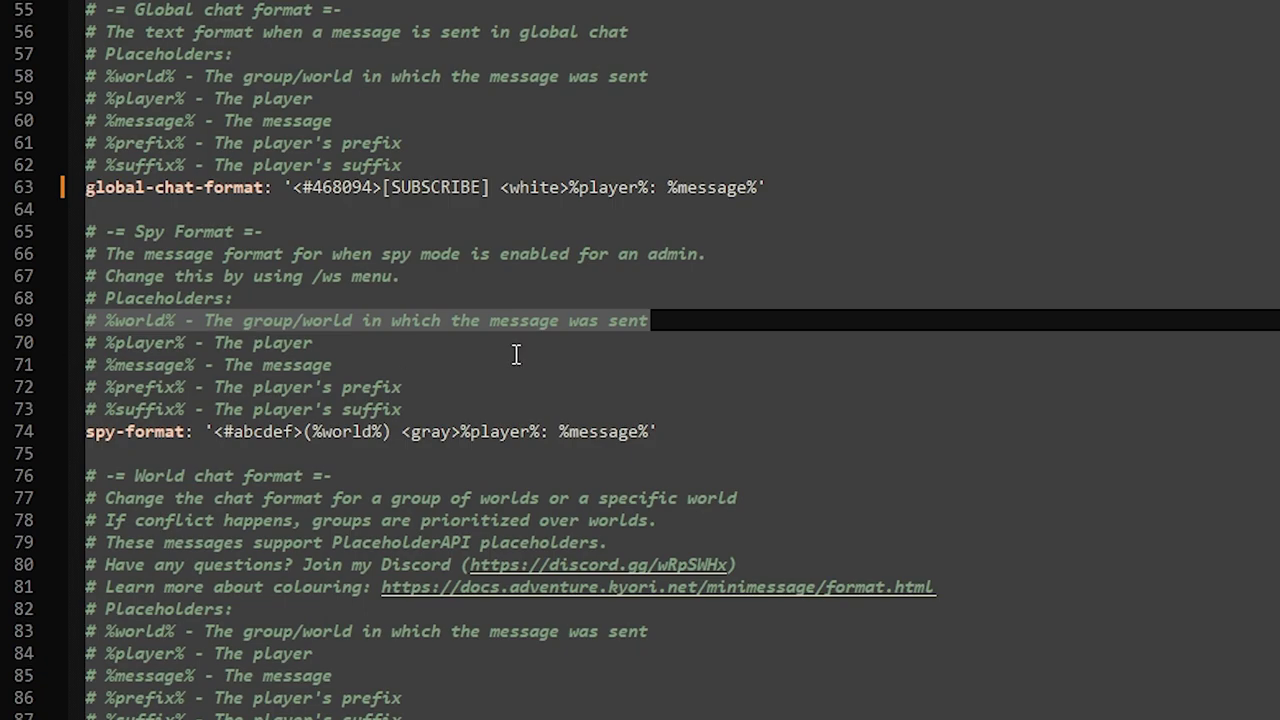
pyautogui.click(590, 350)
pyautogui.scroll(10, 620, 360)
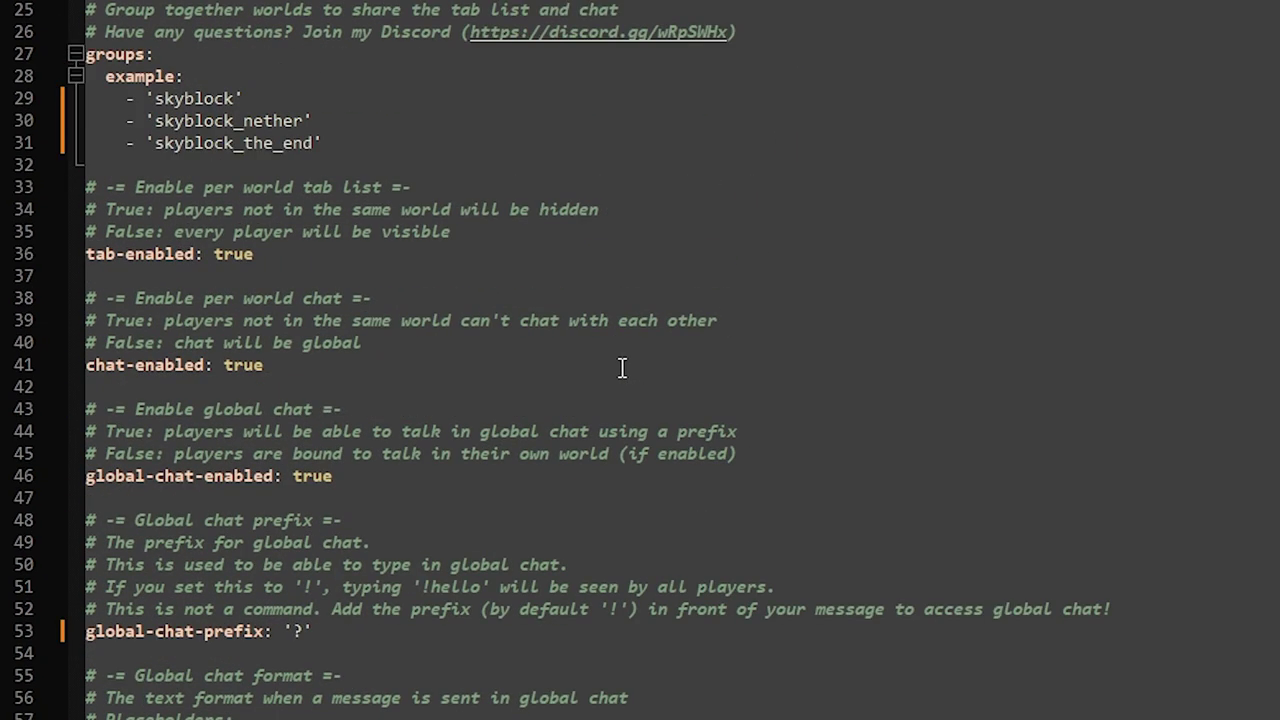
pyautogui.scroll(-9, 546, 349)
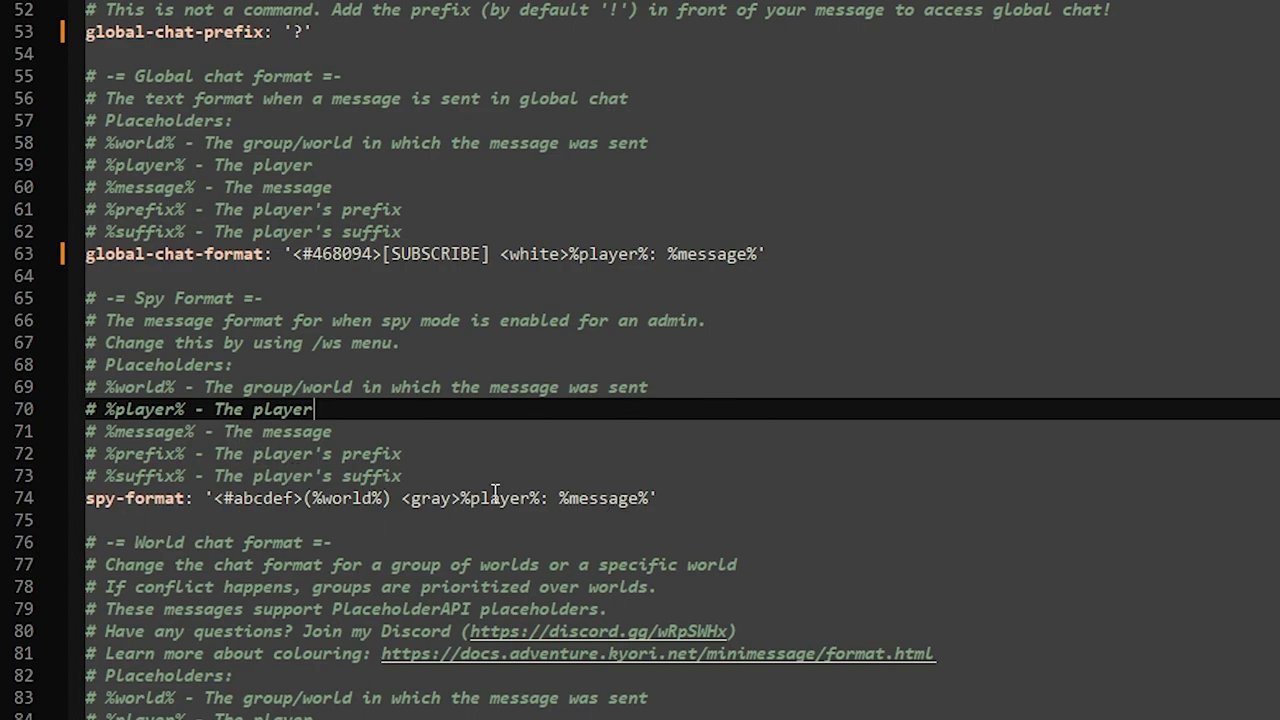
pyautogui.click(660, 500)
pyautogui.click(668, 519)
# Examine the chat-format entries for groups and worlds and the global, group and world values under chat-cooldown.
pyautogui.scroll(-6, 349, 237)
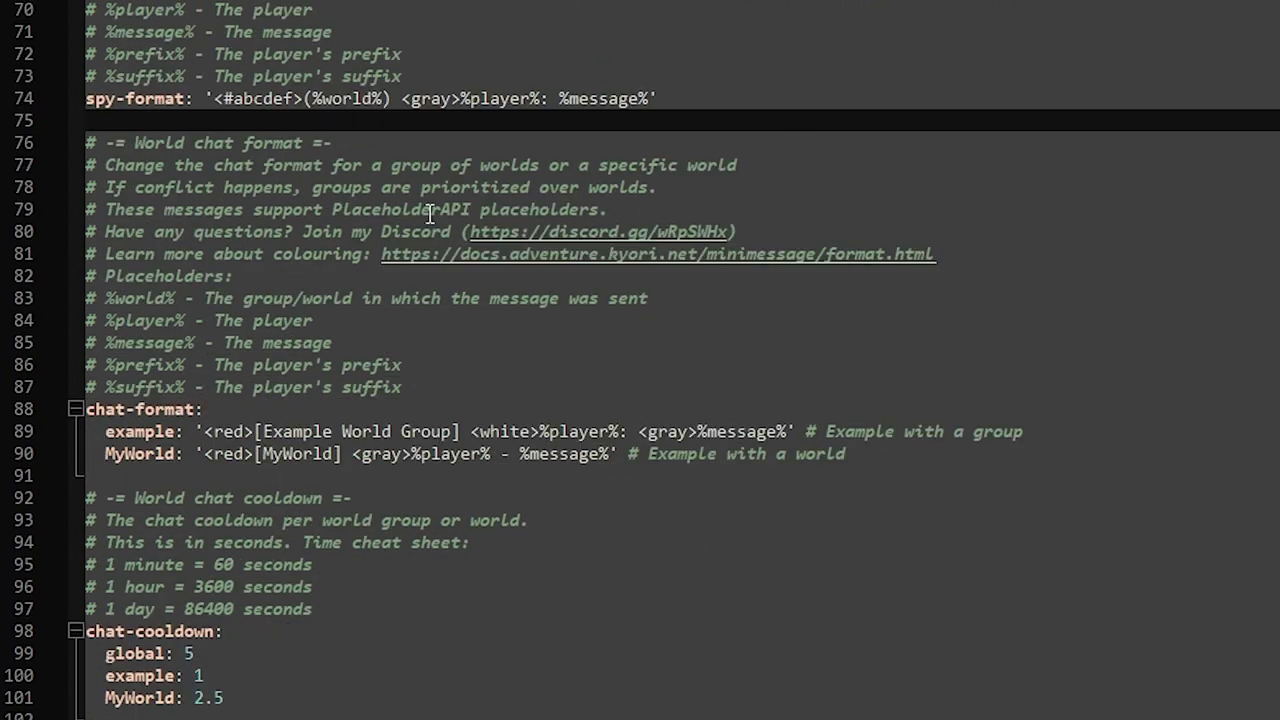
pyautogui.scroll(-3, 533, 268)
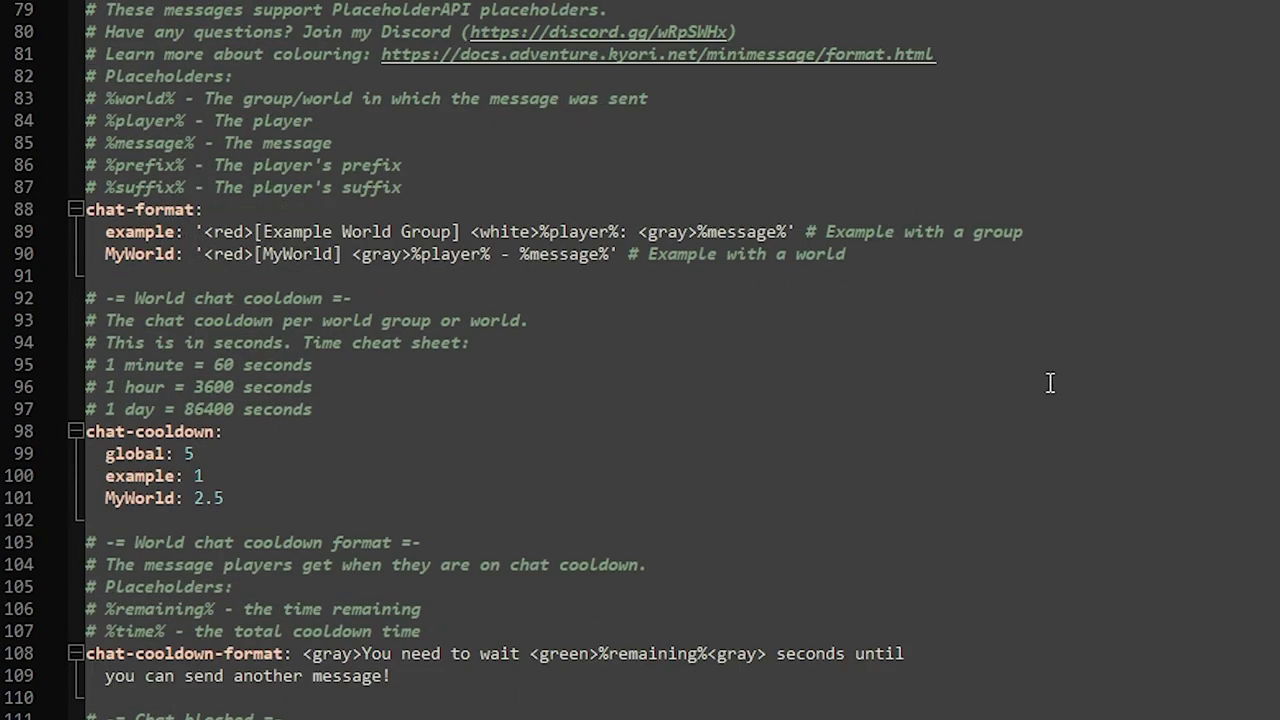
pyautogui.scroll(-2, 1022, 386)
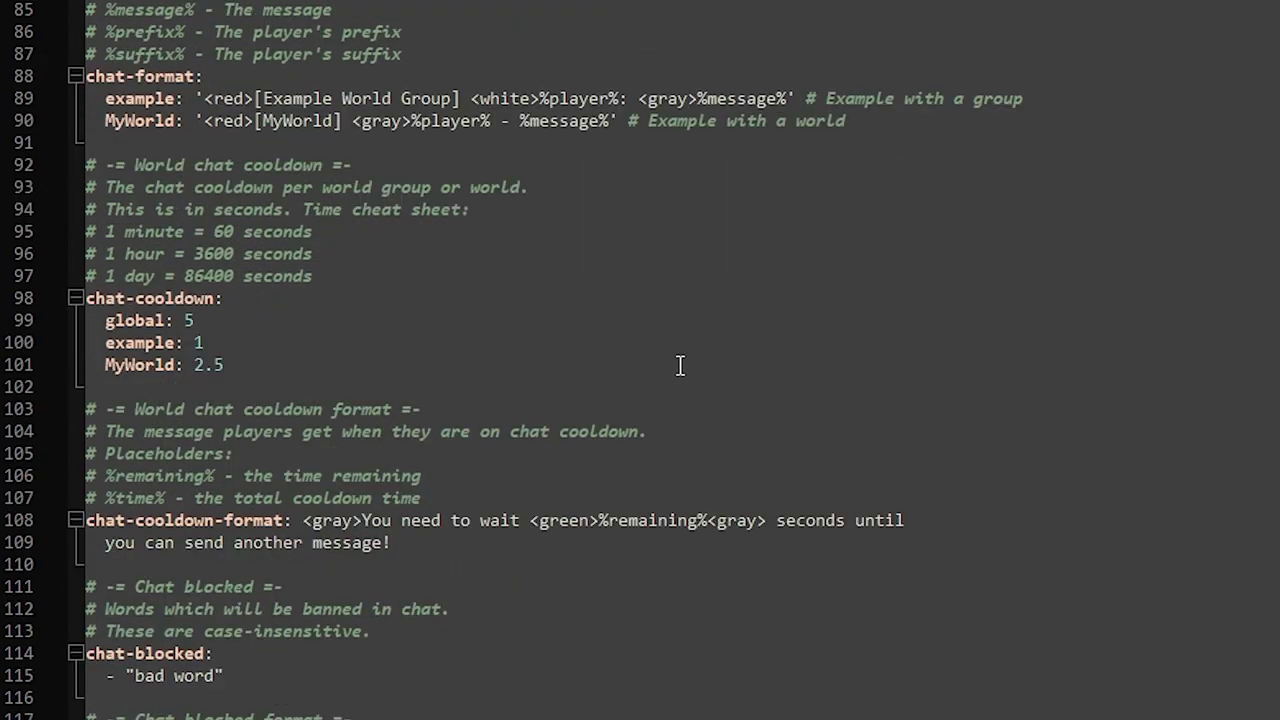
pyautogui.click(205, 314)
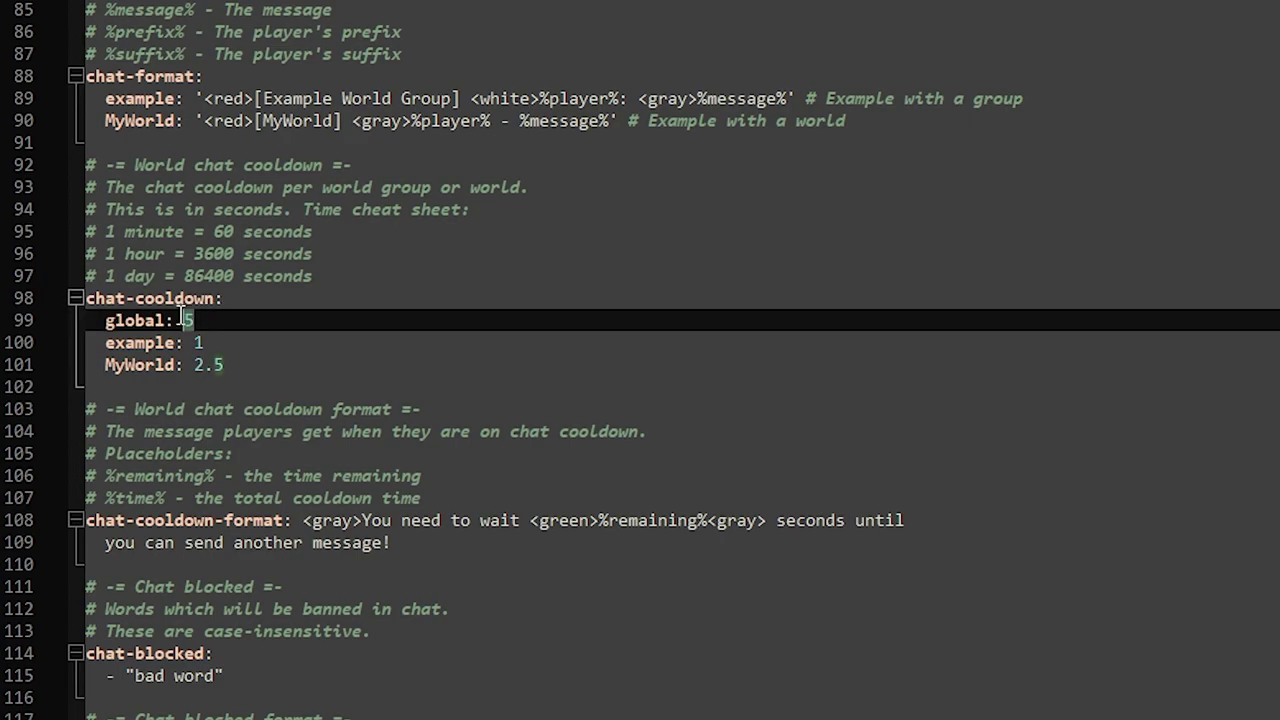
pyautogui.click(354, 372)
pyautogui.hotkey('shift', 'Up')
pyautogui.hotkey('shift', 'Up')
pyautogui.hotkey('shift', 'Up')
pyautogui.hotkey('shift', 'Home')
pyautogui.click(400, 343)
pyautogui.scroll(-4, 400, 343)
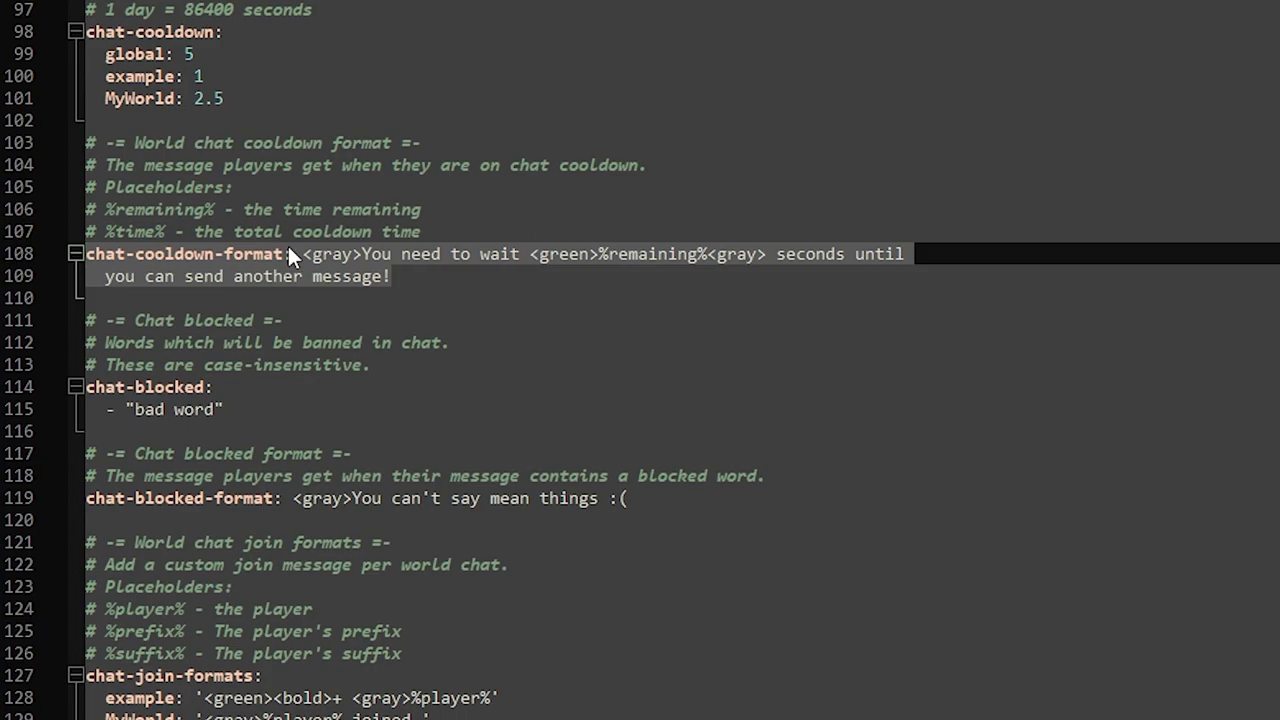
# Examine the chat cooldown message, the blocked words with their warning format, and the per-world join and leave formats.
pyautogui.click(472, 256)
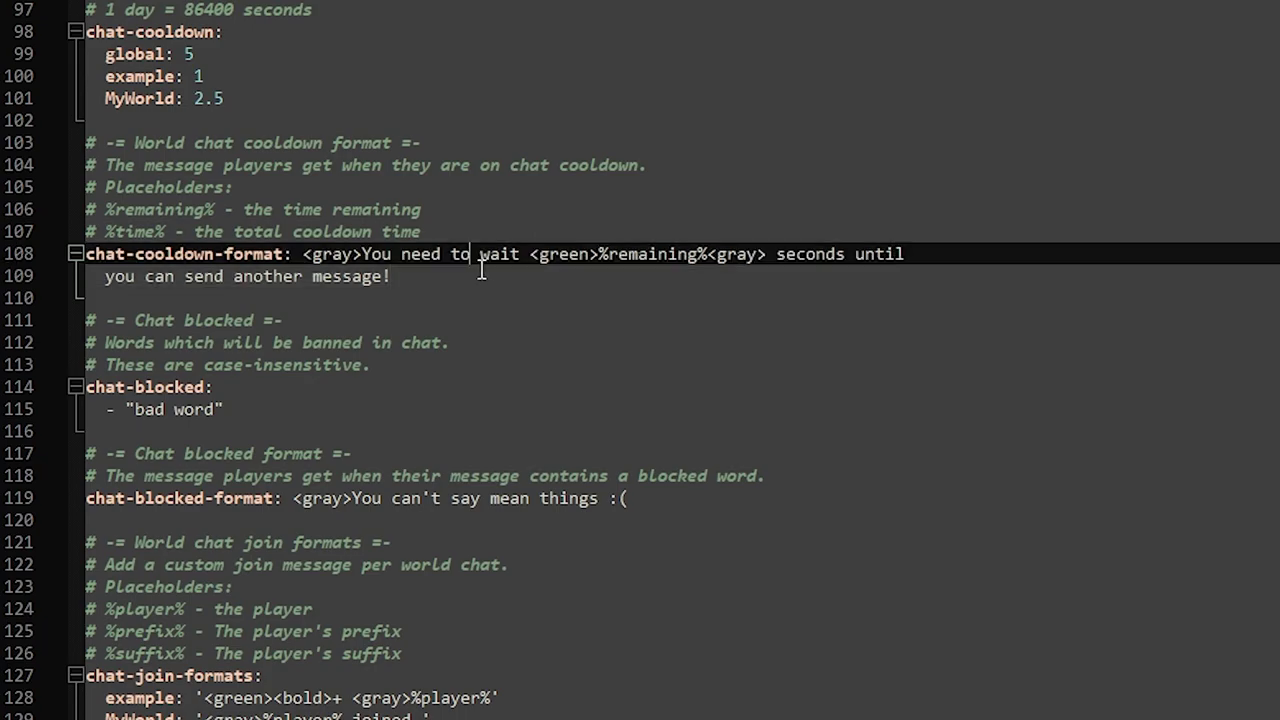
pyautogui.moveTo(414, 272); pyautogui.dragTo(295, 254)
pyautogui.click(398, 270)
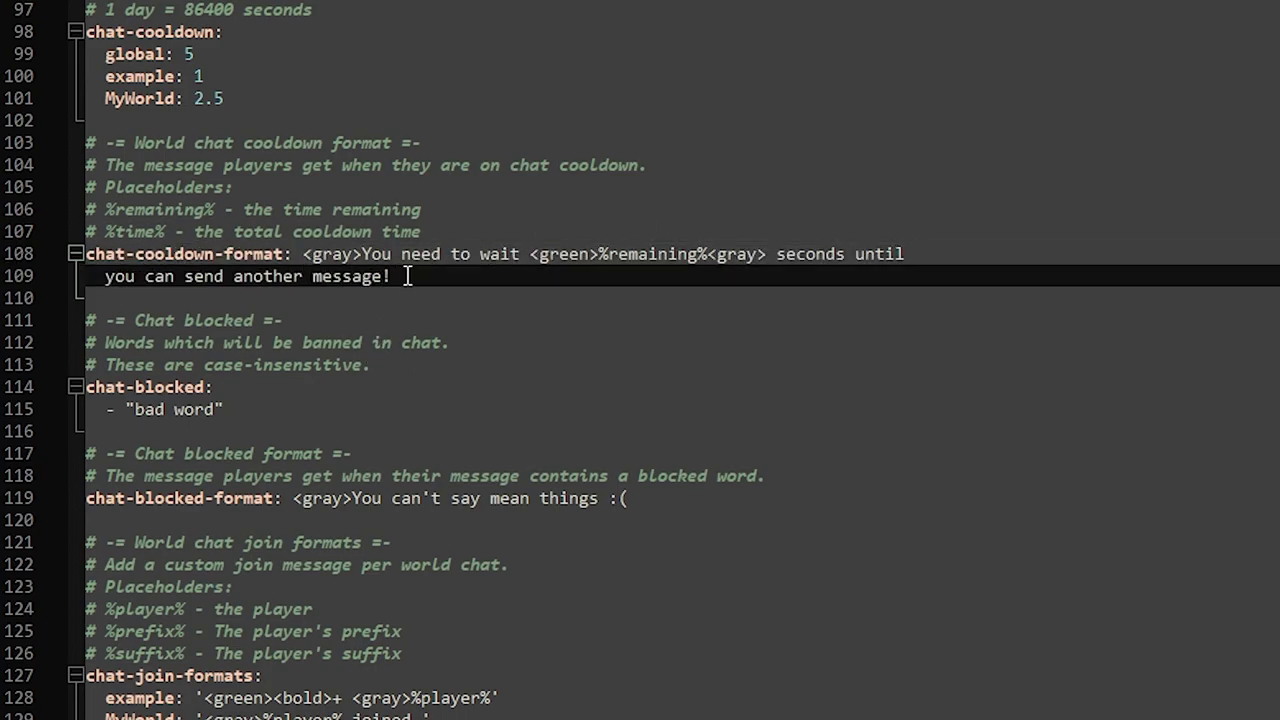
pyautogui.scroll(-2, 405, 280)
pyautogui.moveTo(224, 276); pyautogui.dragTo(153, 254)
pyautogui.click(292, 282)
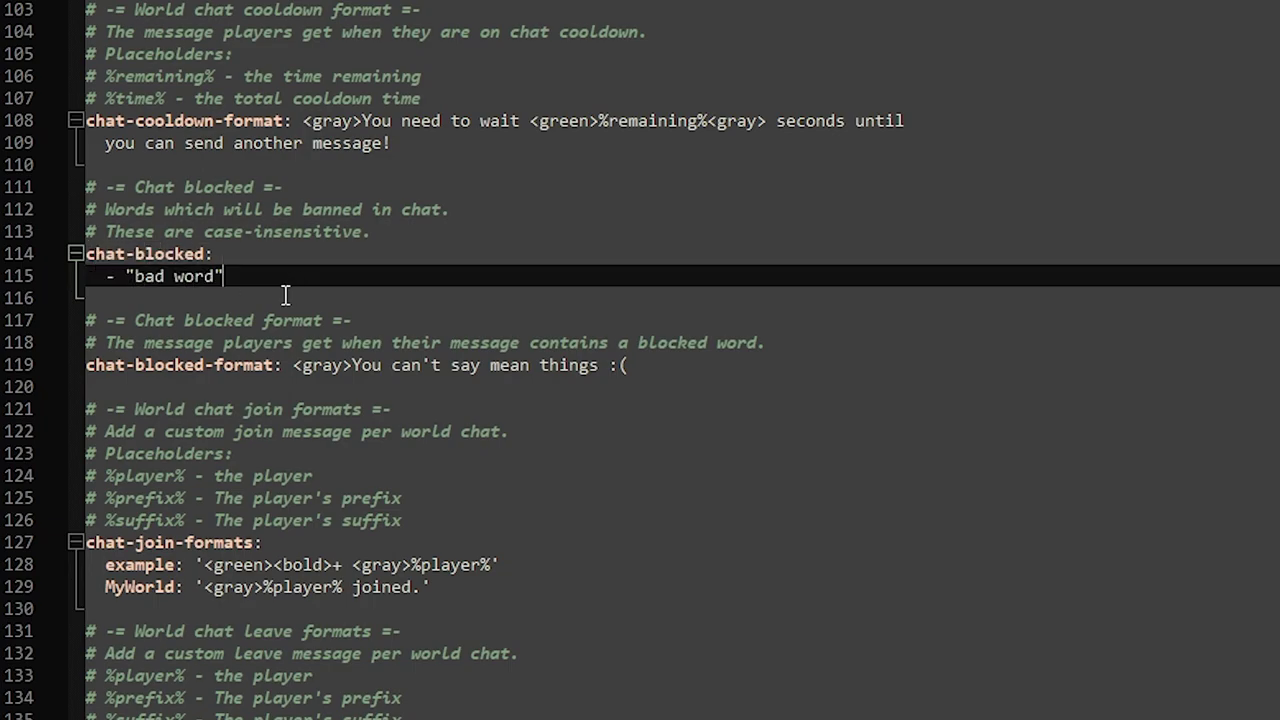
pyautogui.scroll(-1, 288, 292)
pyautogui.click(343, 298)
pyautogui.scroll(-2, 345, 300)
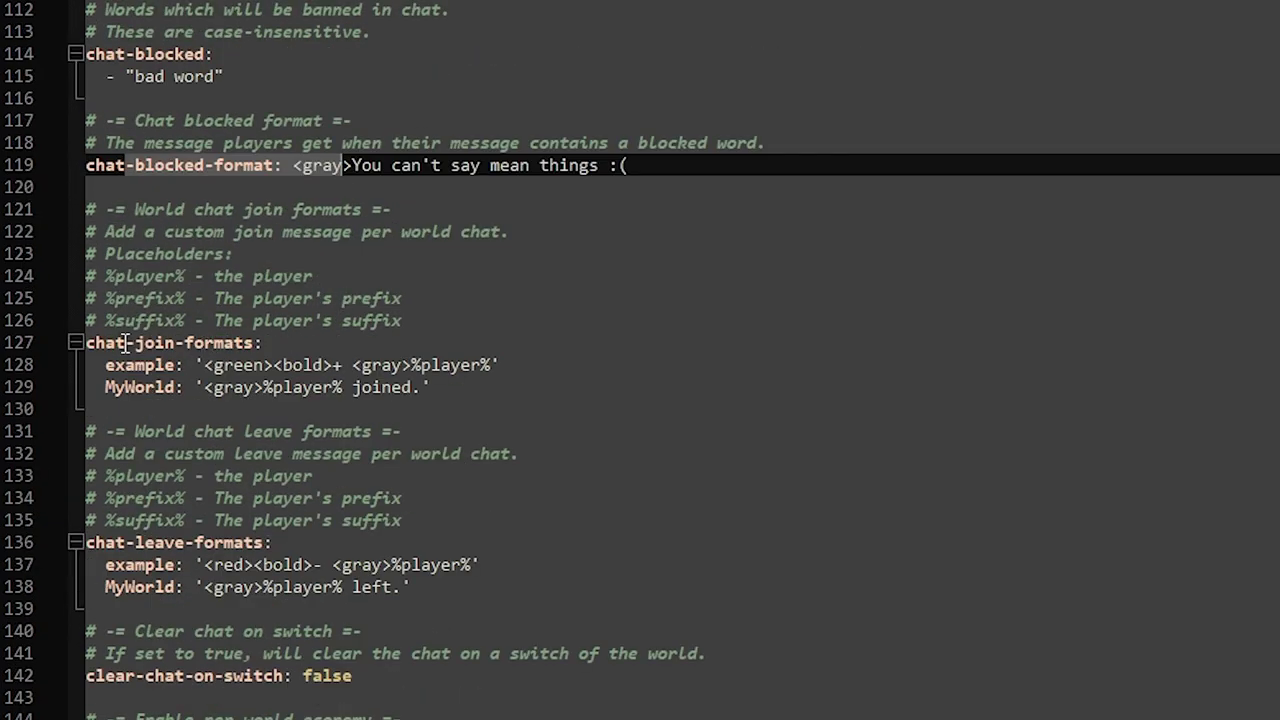
pyautogui.click(276, 342)
pyautogui.scroll(-5, 276, 342)
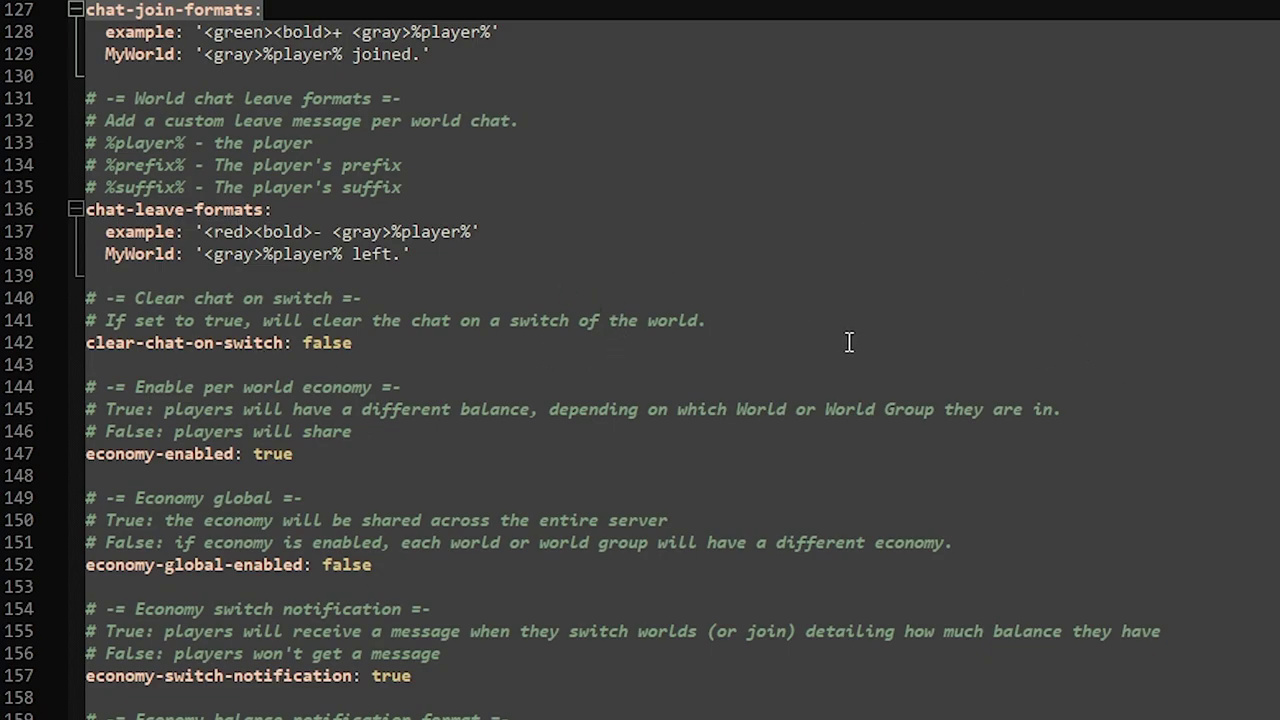
# Examine clear-chat-on-switch and what true and false mean for economy-enabled and economy-global-enabled.
pyautogui.click(403, 342)
pyautogui.click(404, 358)
pyautogui.scroll(-4, 403, 352)
pyautogui.click(199, 194)
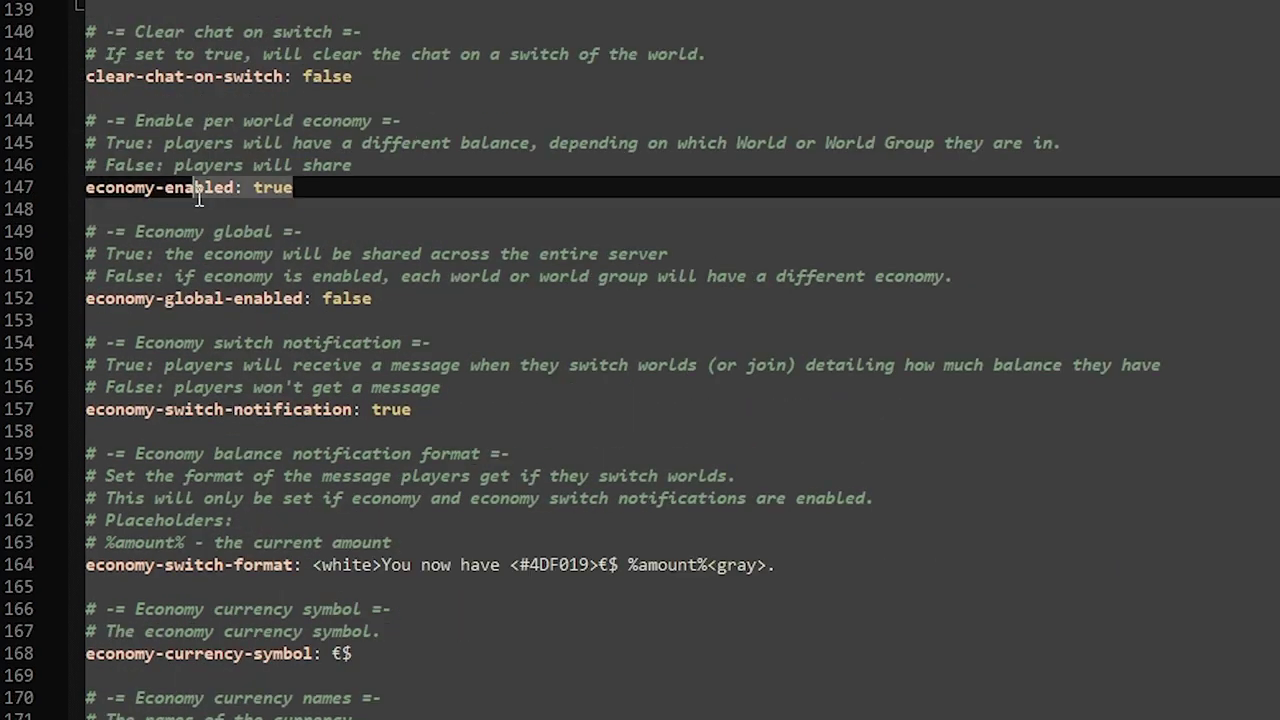
pyautogui.doubleClick(197, 194)
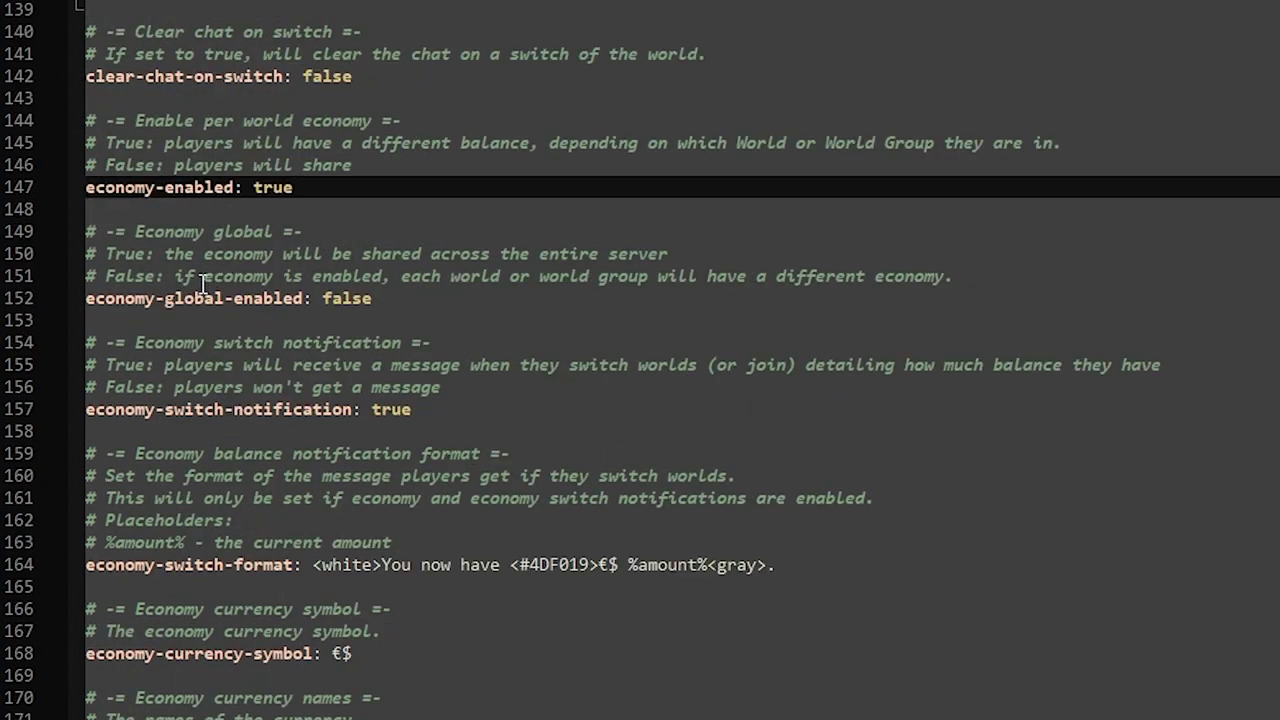
pyautogui.moveTo(86, 276); pyautogui.dragTo(383, 298)
pyautogui.click(383, 298)
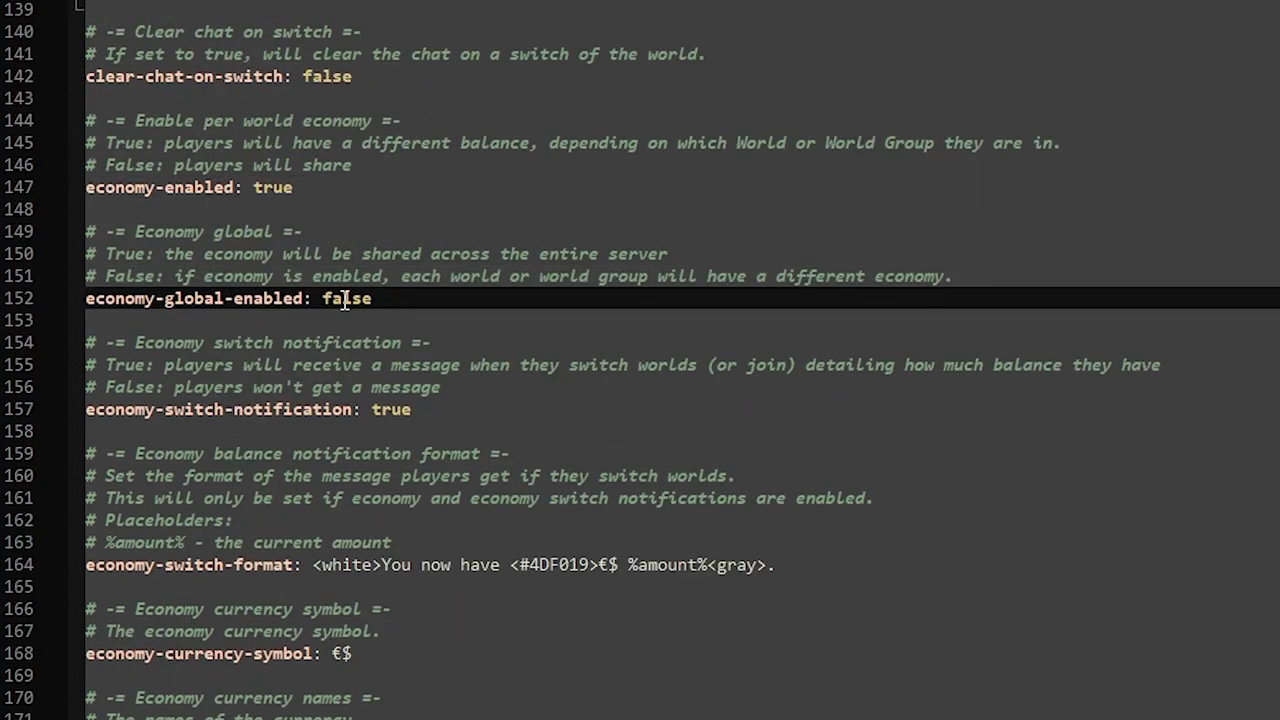
pyautogui.moveTo(170, 254); pyautogui.dragTo(668, 266)
pyautogui.click(470, 296)
pyautogui.doubleClick(346, 298)
# Examine the economy switch notification and its format, the currency symbol and names, and the remaining economy options.
pyautogui.scroll(-2, 330, 308)
pyautogui.click(425, 279)
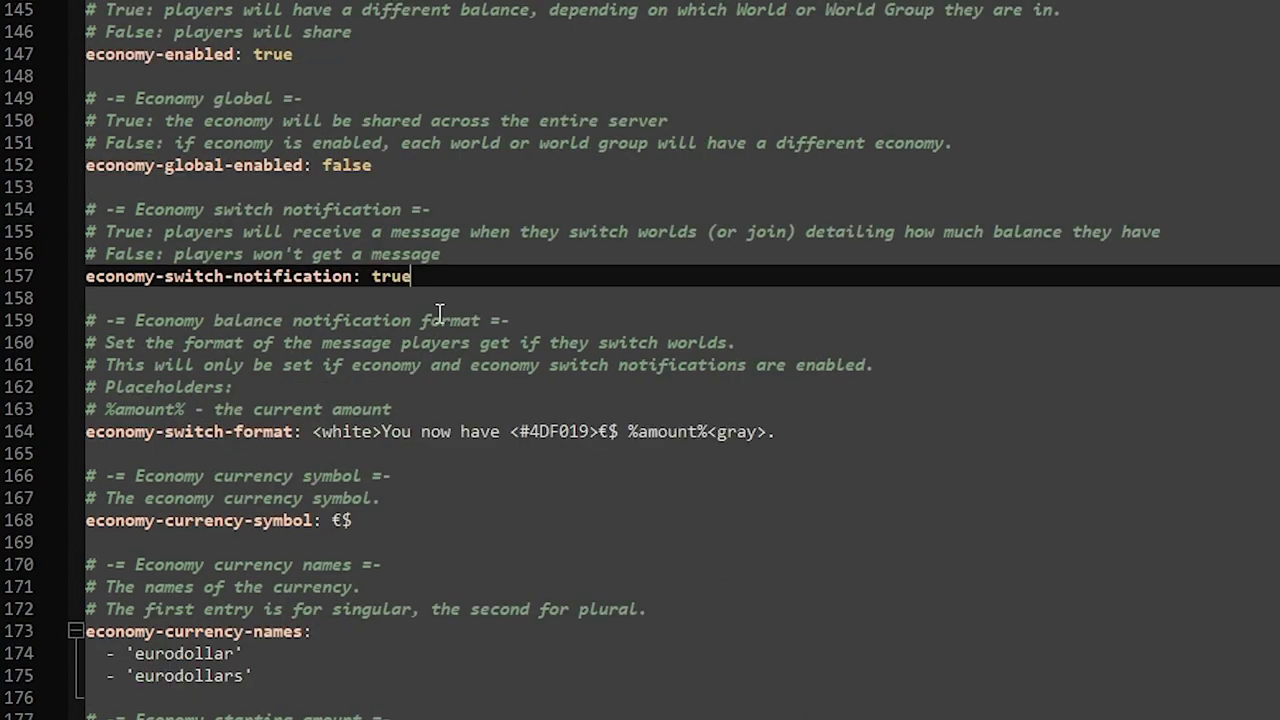
pyautogui.moveTo(174, 209); pyautogui.dragTo(407, 215)
pyautogui.click(407, 212)
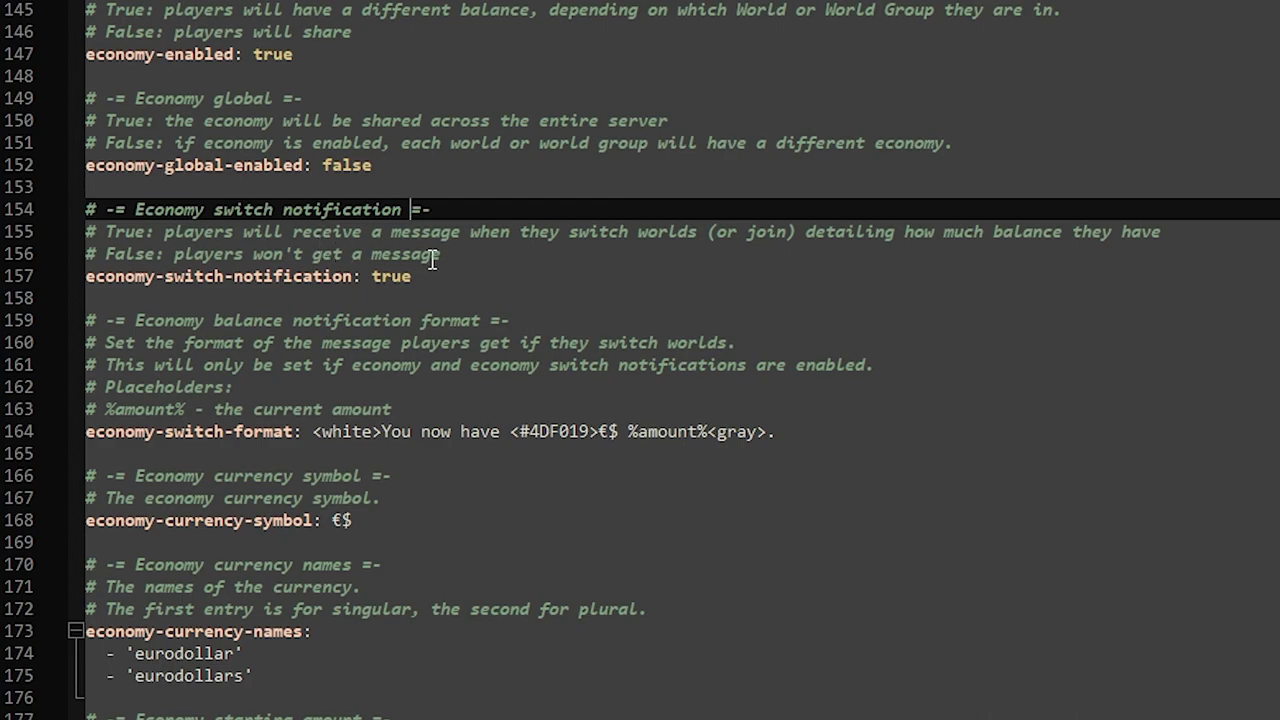
pyautogui.scroll(-2, 432, 258)
pyautogui.moveTo(785, 298); pyautogui.dragTo(375, 298)
pyautogui.click(375, 298)
pyautogui.moveTo(352, 387); pyautogui.dragTo(87, 390)
pyautogui.click(223, 388)
pyautogui.scroll(-3, 400, 340)
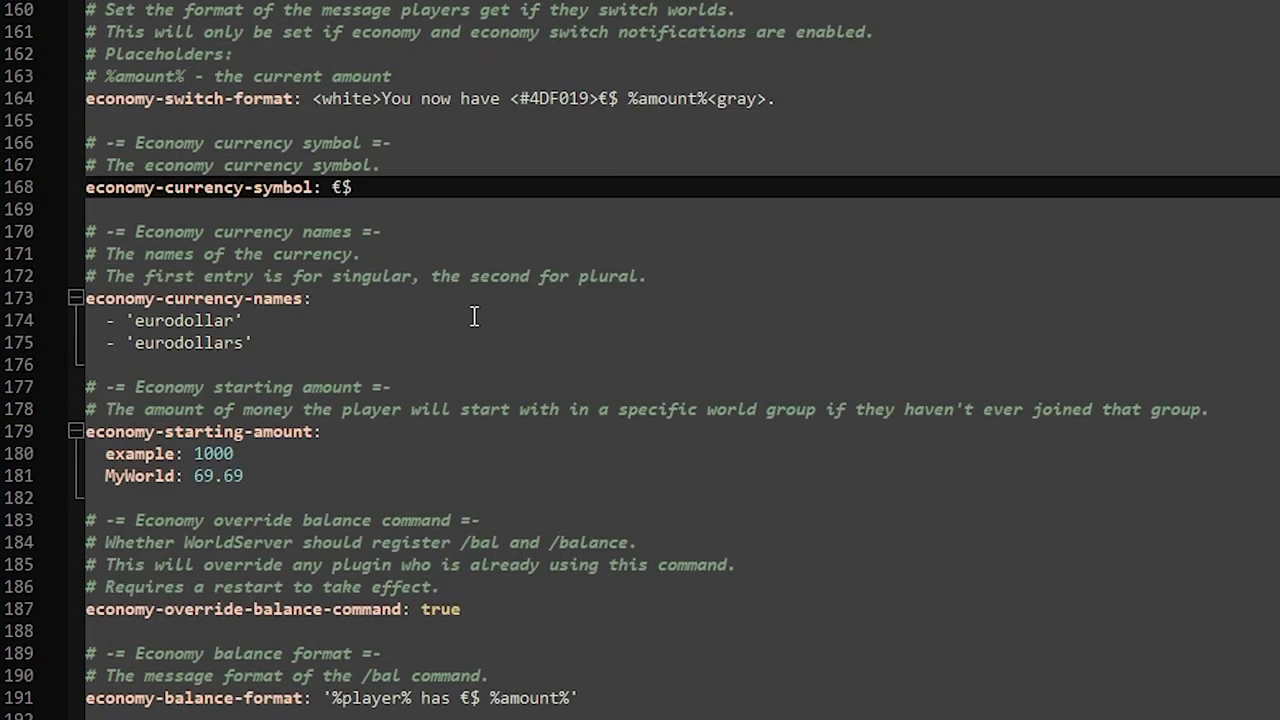
pyautogui.scroll(-2, 480, 320)
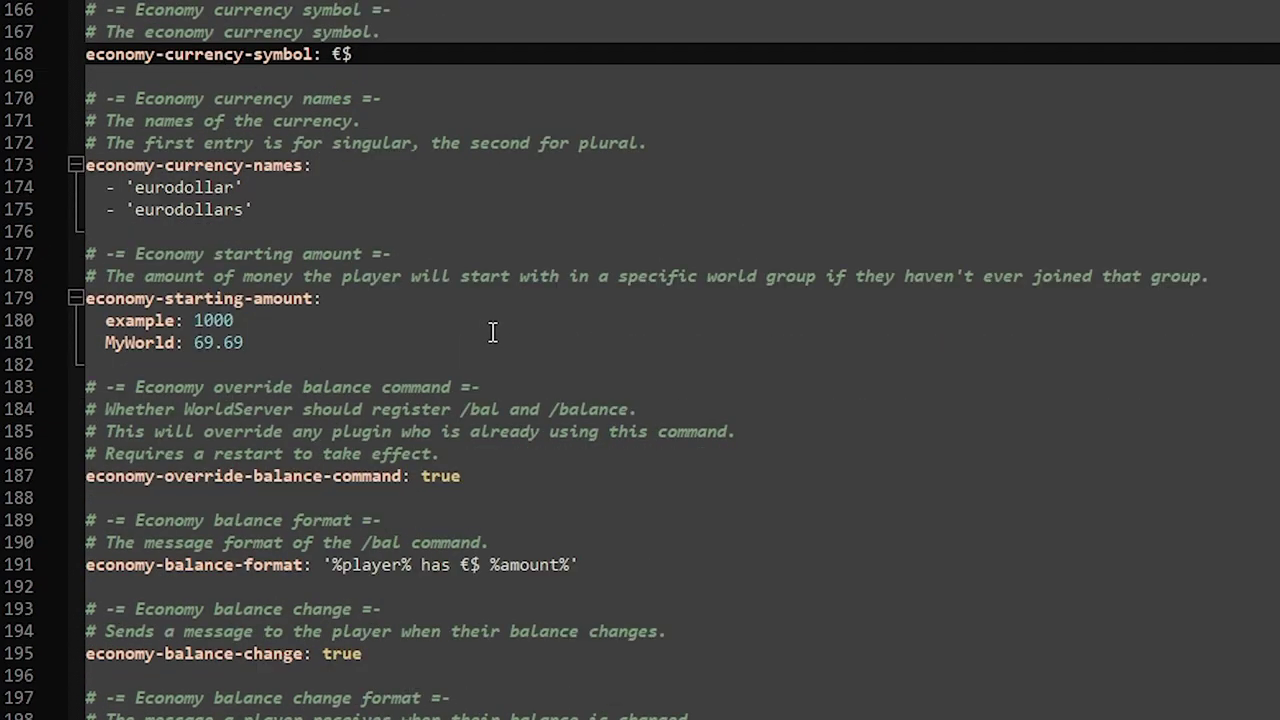
pyautogui.scroll(-1, 481, 324)
pyautogui.scroll(-7, 485, 325)
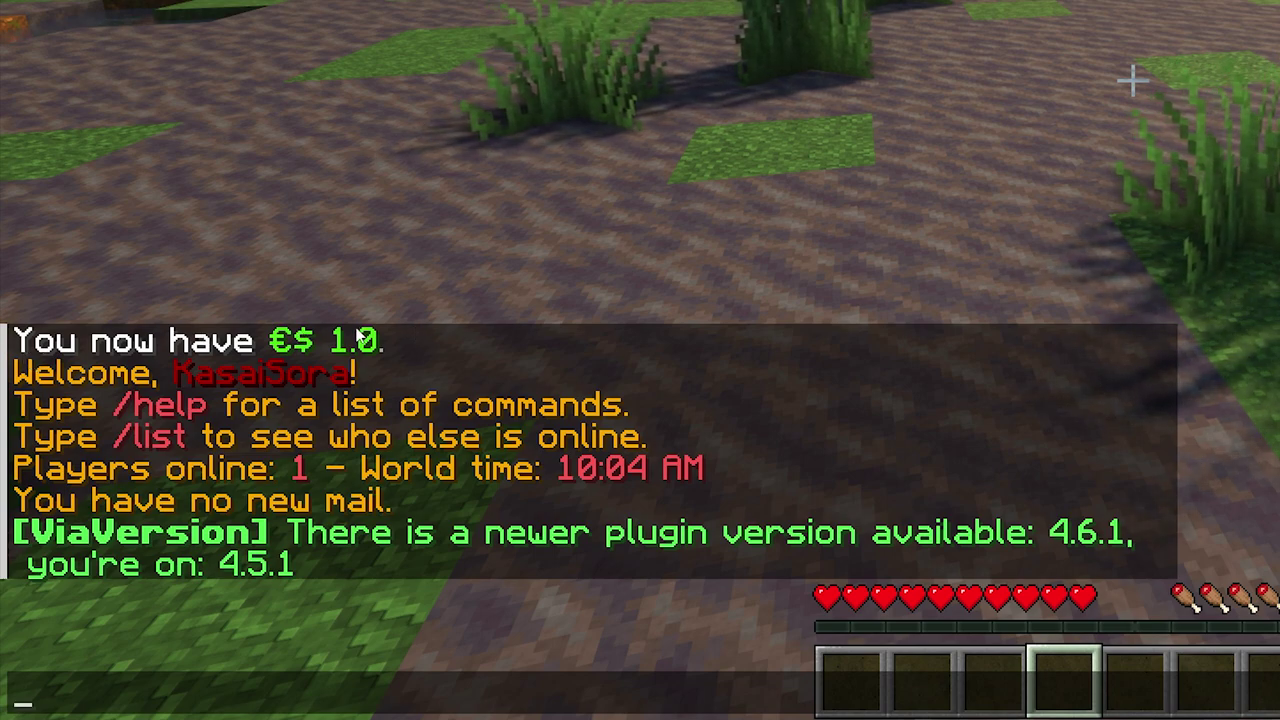
# Switch to Minecraft, close the in-game chat and walk forward through the world.
pyautogui.press('Escape')
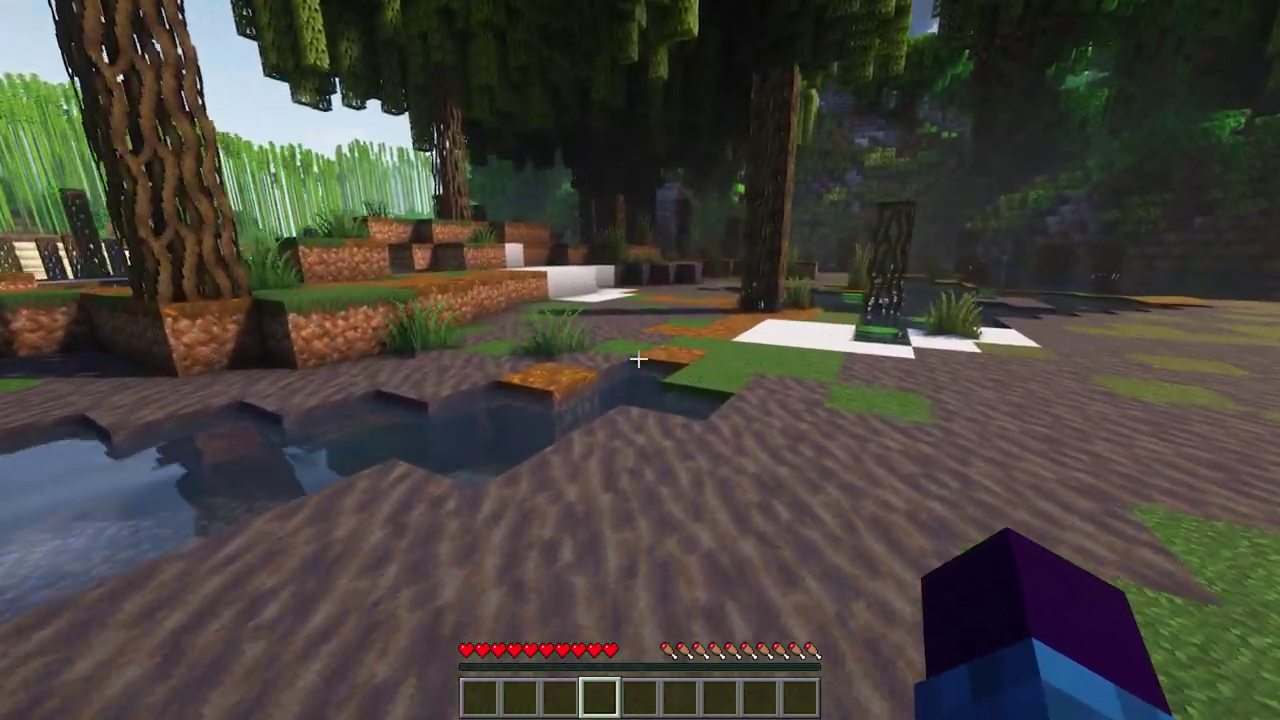
pyautogui.press('w')
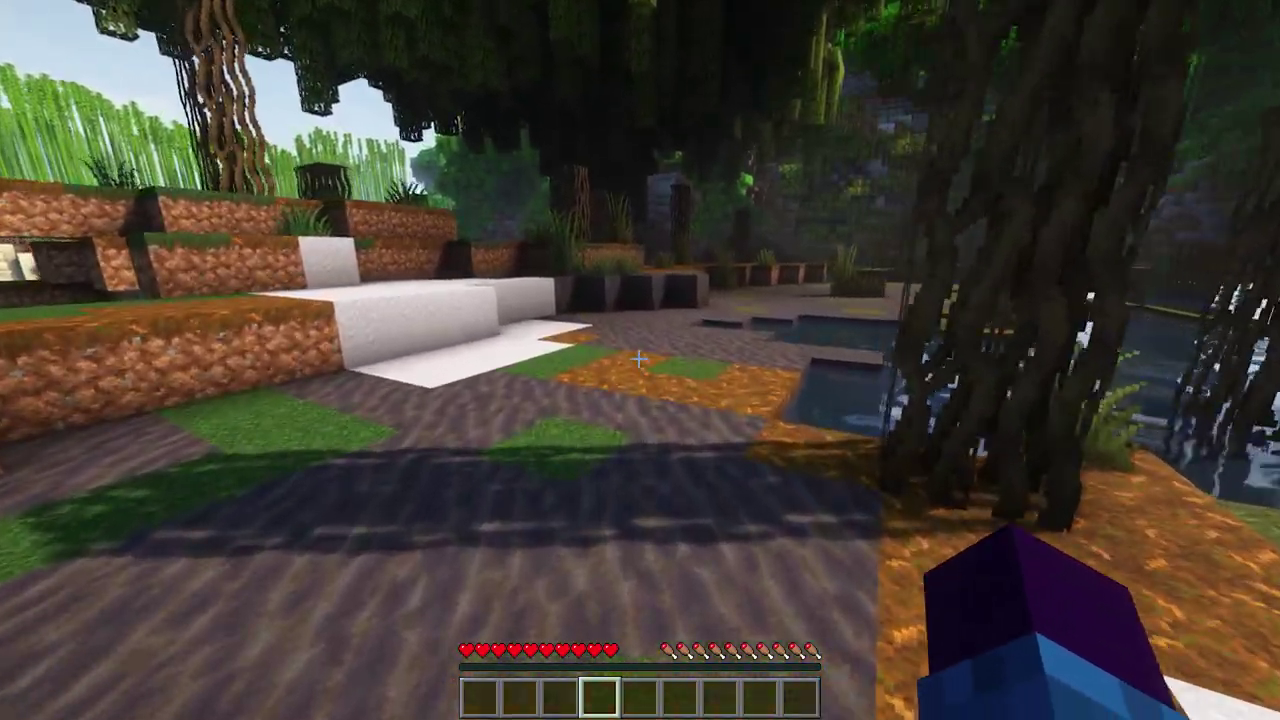
pyautogui.press('w')
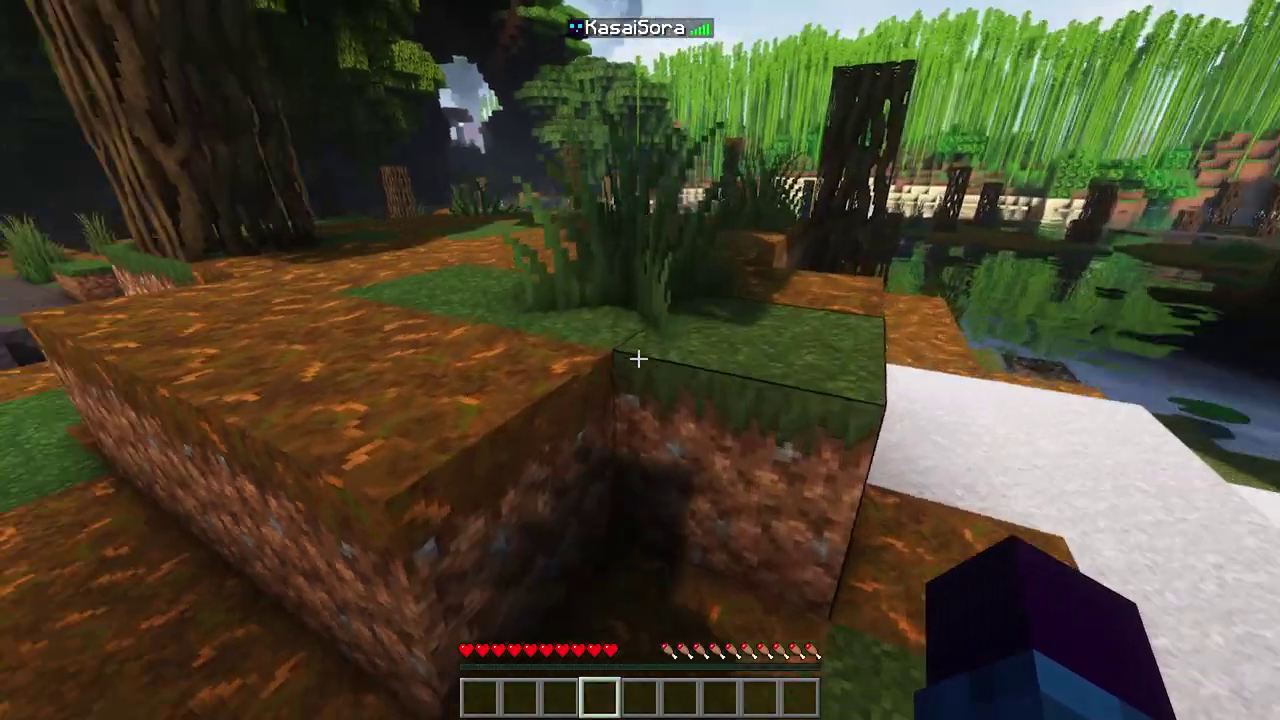
# Send the test message "afds" in the starting world's chat and keep walking through the swamp.
pyautogui.press('t')
pyautogui.press('w')
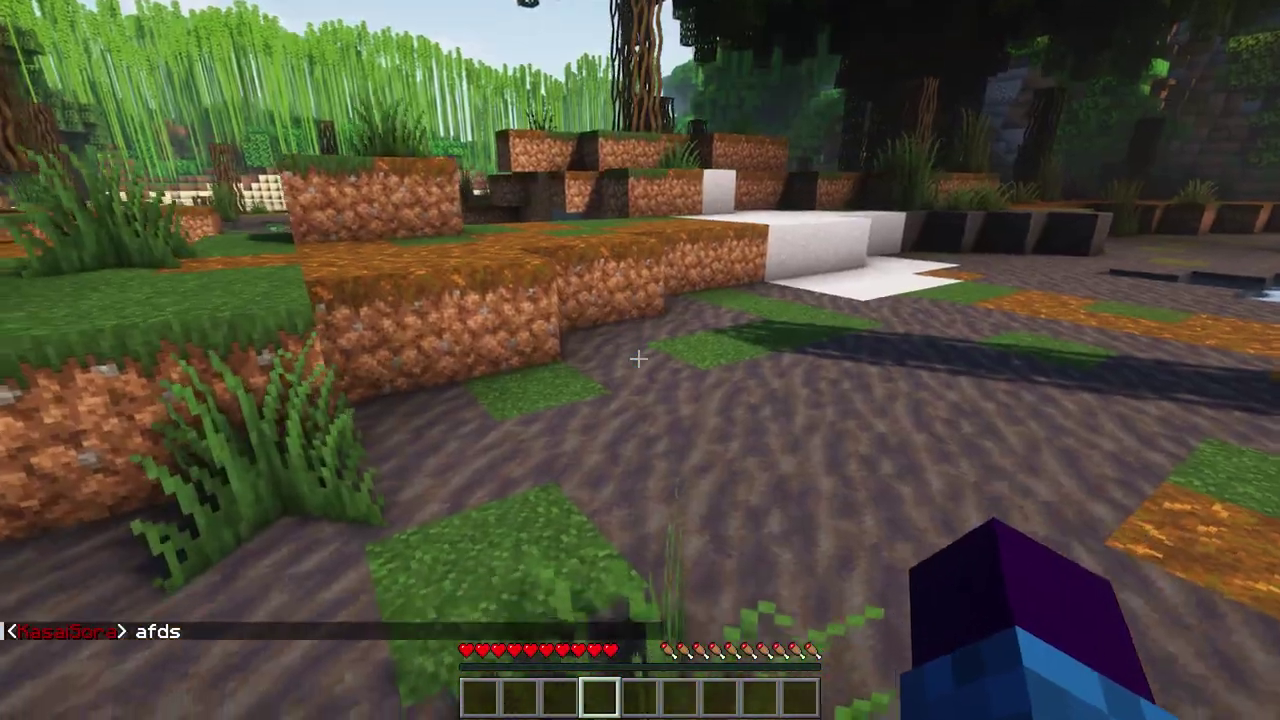
pyautogui.press('w')
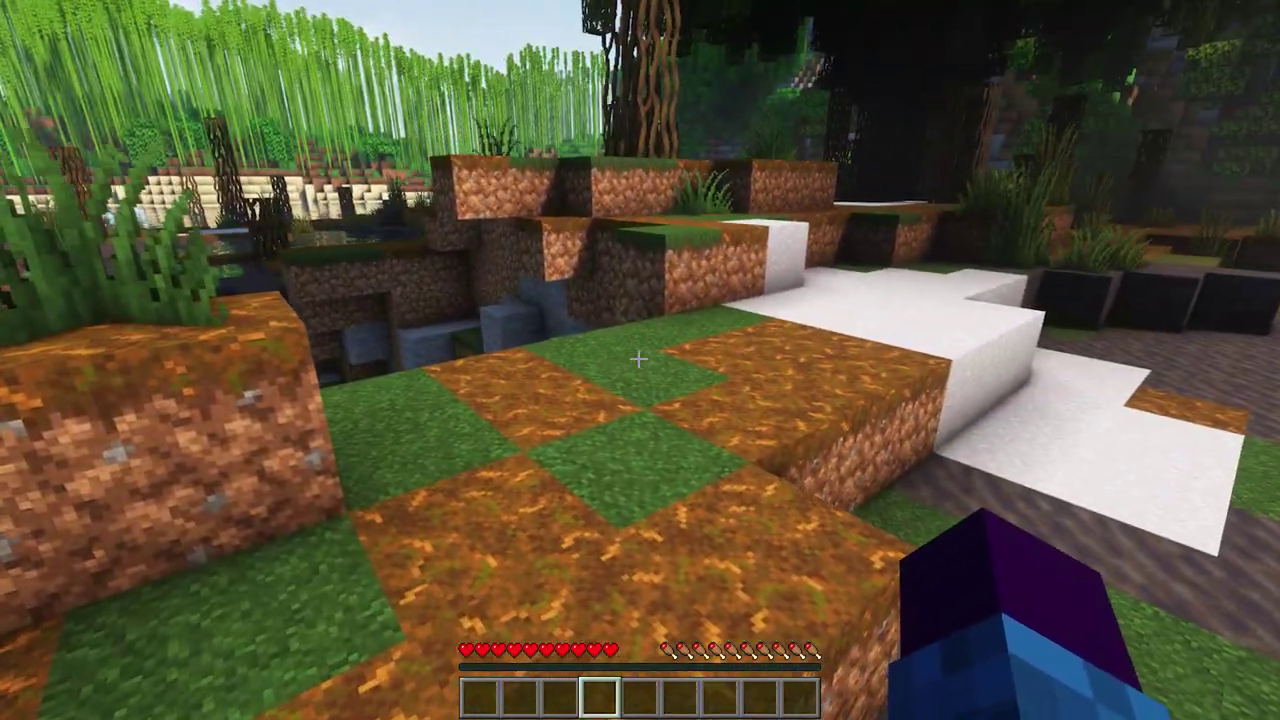
# Give the current player 10000000 in currency with /eco give and check the balance.
pyautogui.press('/')
pyautogui.write('eco give KasaiSora 10000000')
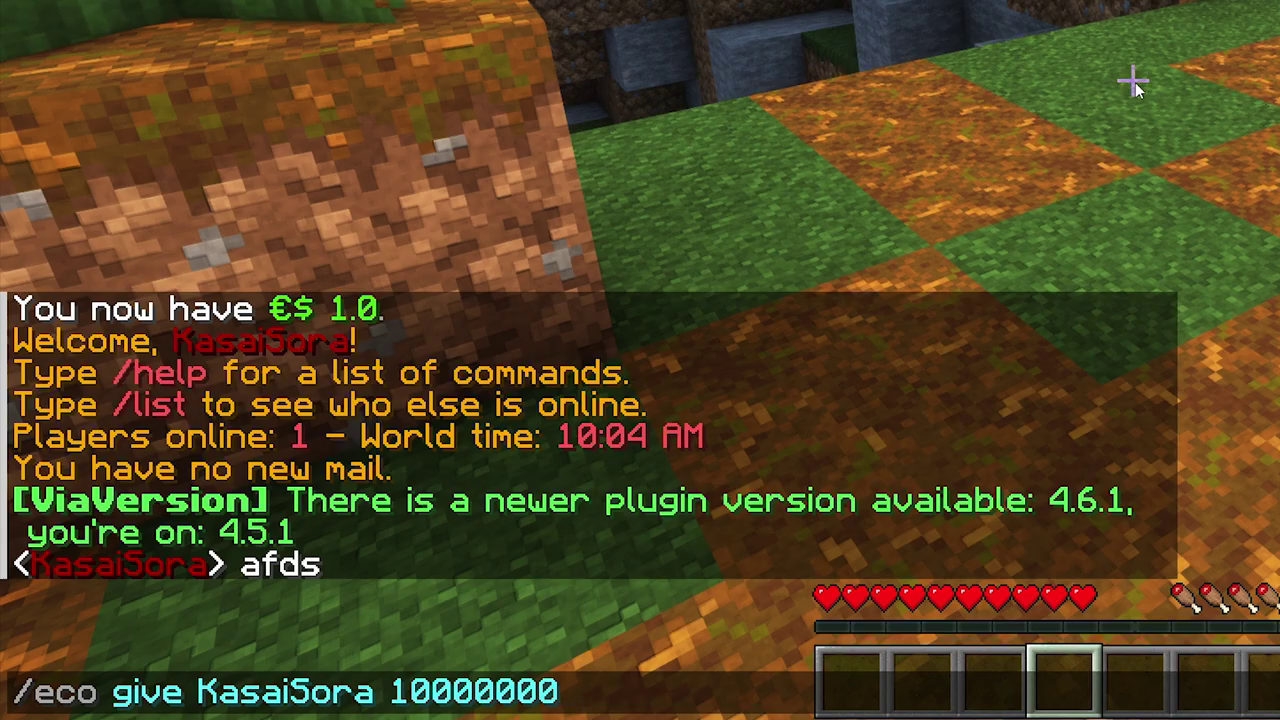
pyautogui.press('Return')
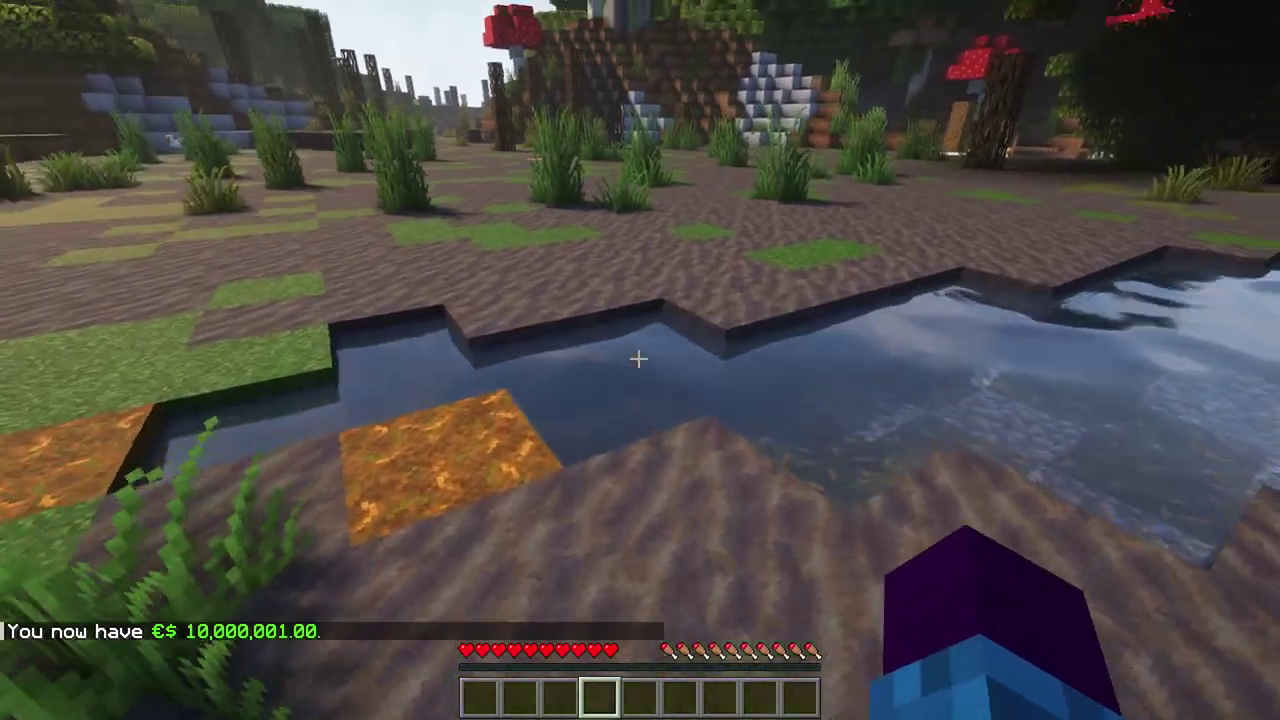
pyautogui.press('w')
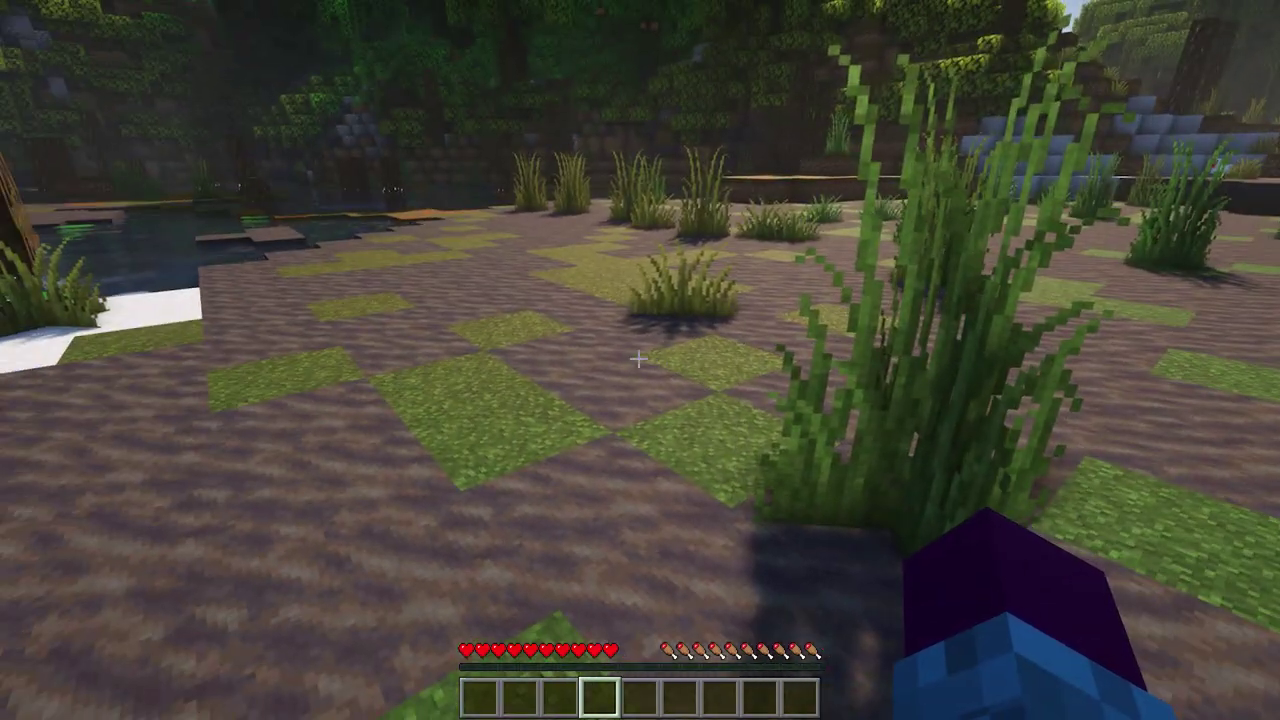
# Teleport to the nether world with /mv tp world_nether.
pyautogui.press('t')
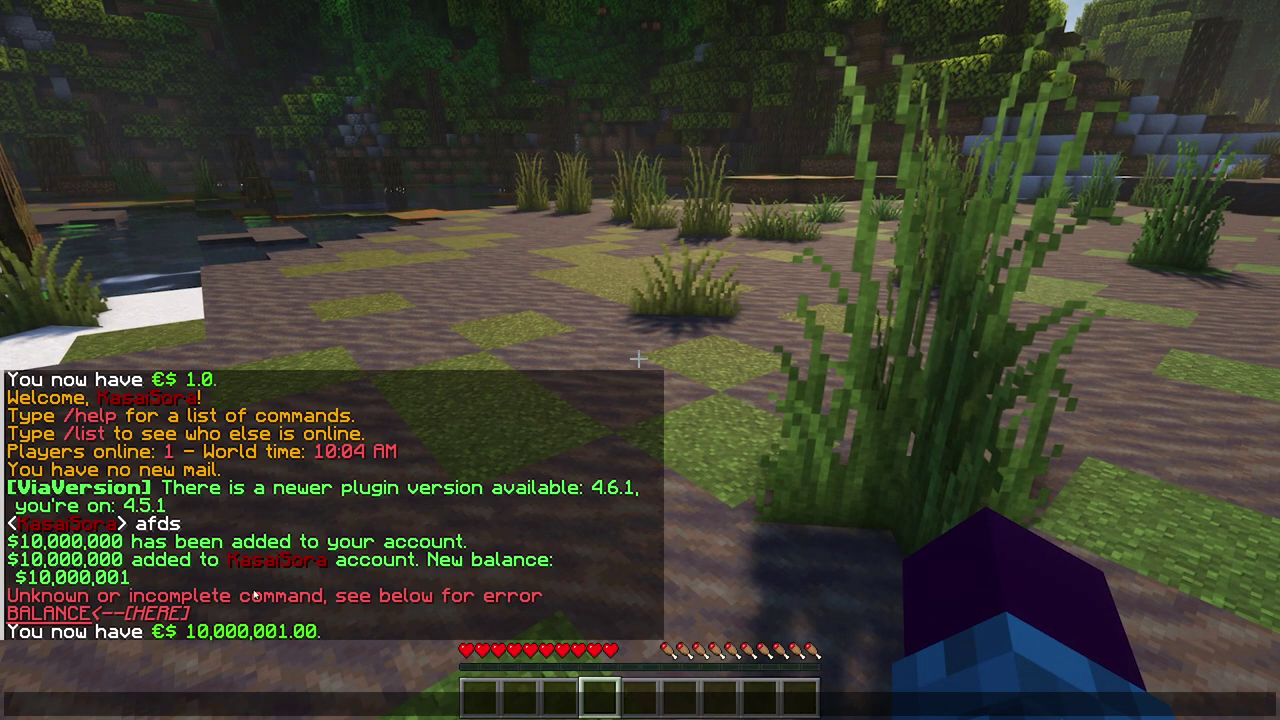
pyautogui.write('/mv tp wo')
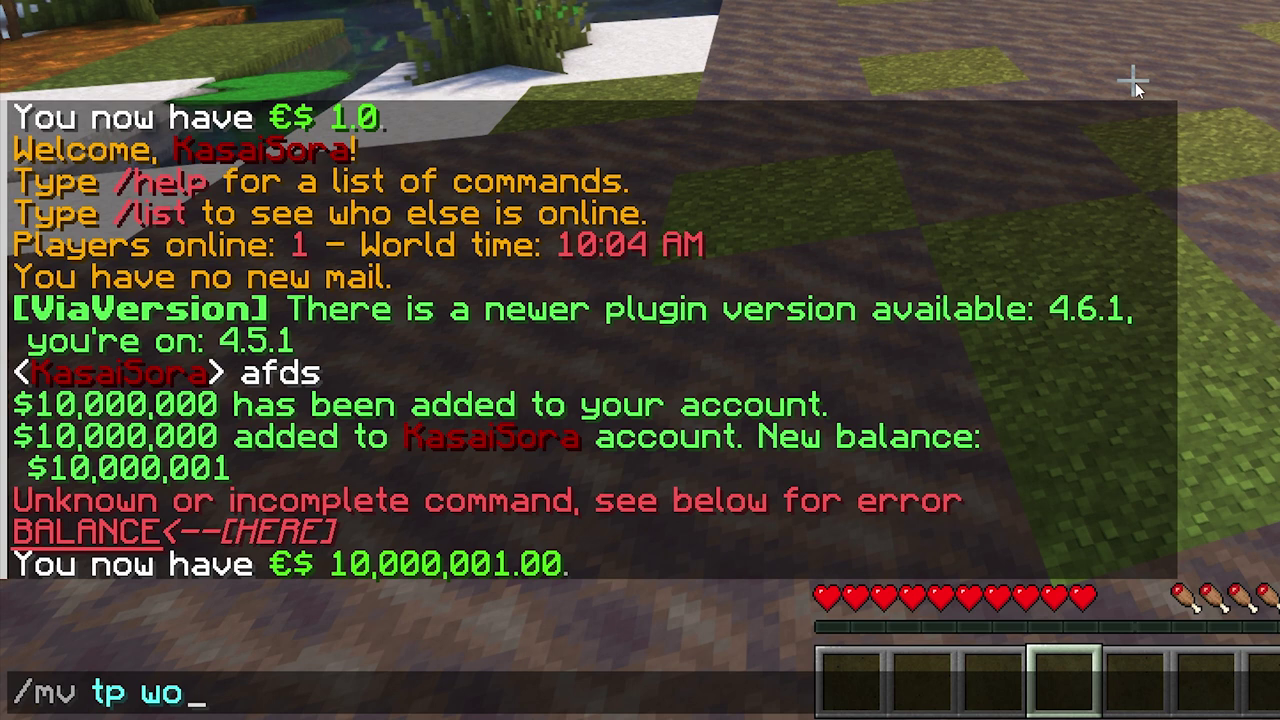
pyautogui.write('rld_nether')
pyautogui.press('Return')
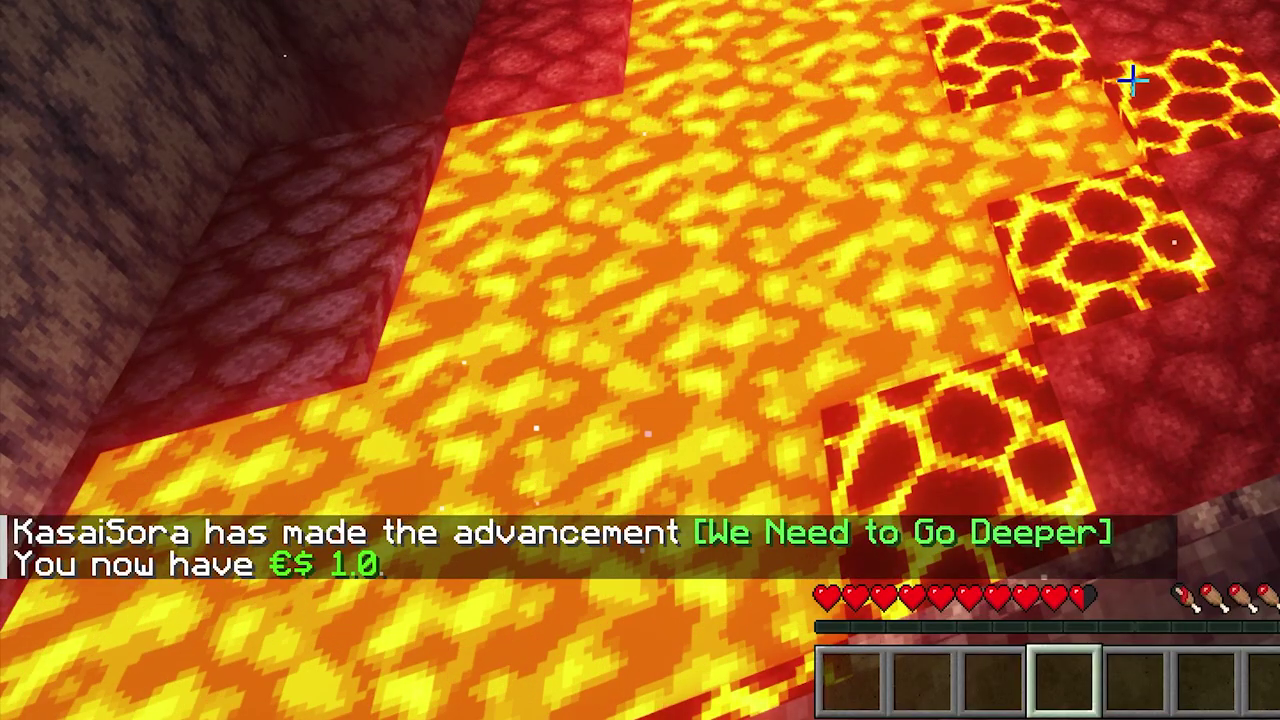
# Send the test message "fdafdsa" in the nether and compare the two worlds' balance notifications in the chat history.
pyautogui.press('t')
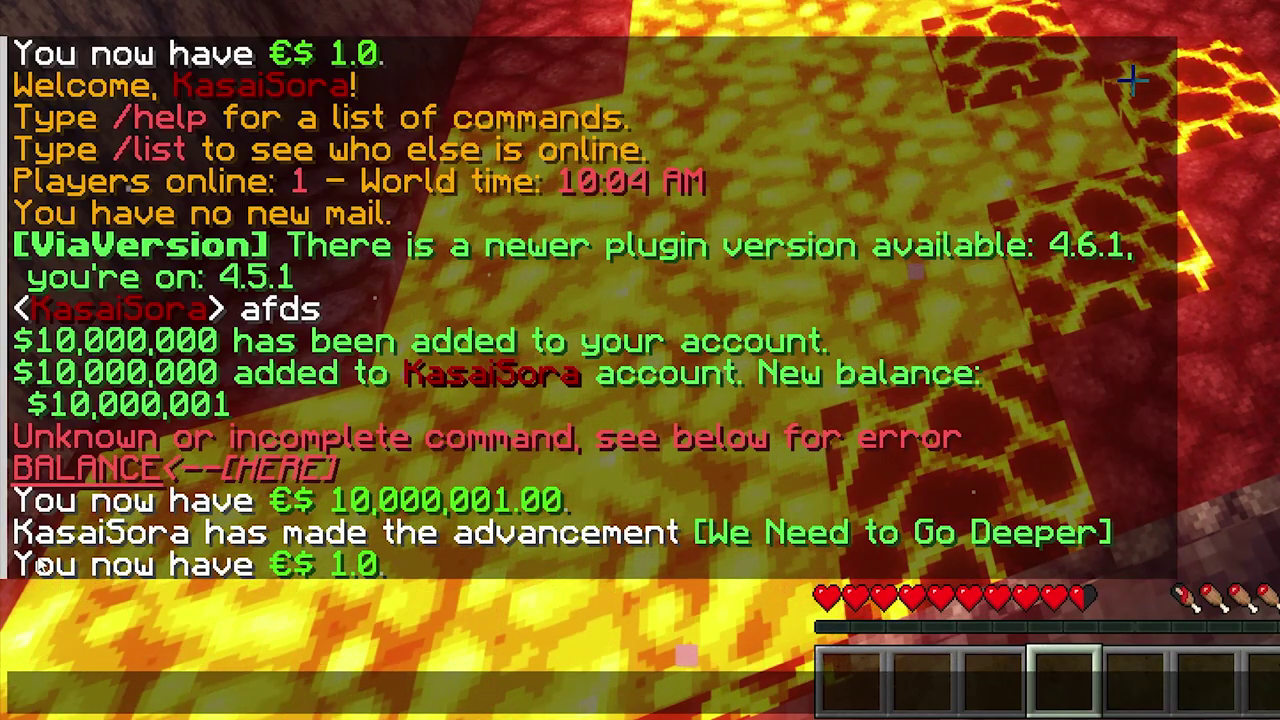
pyautogui.press('Escape')
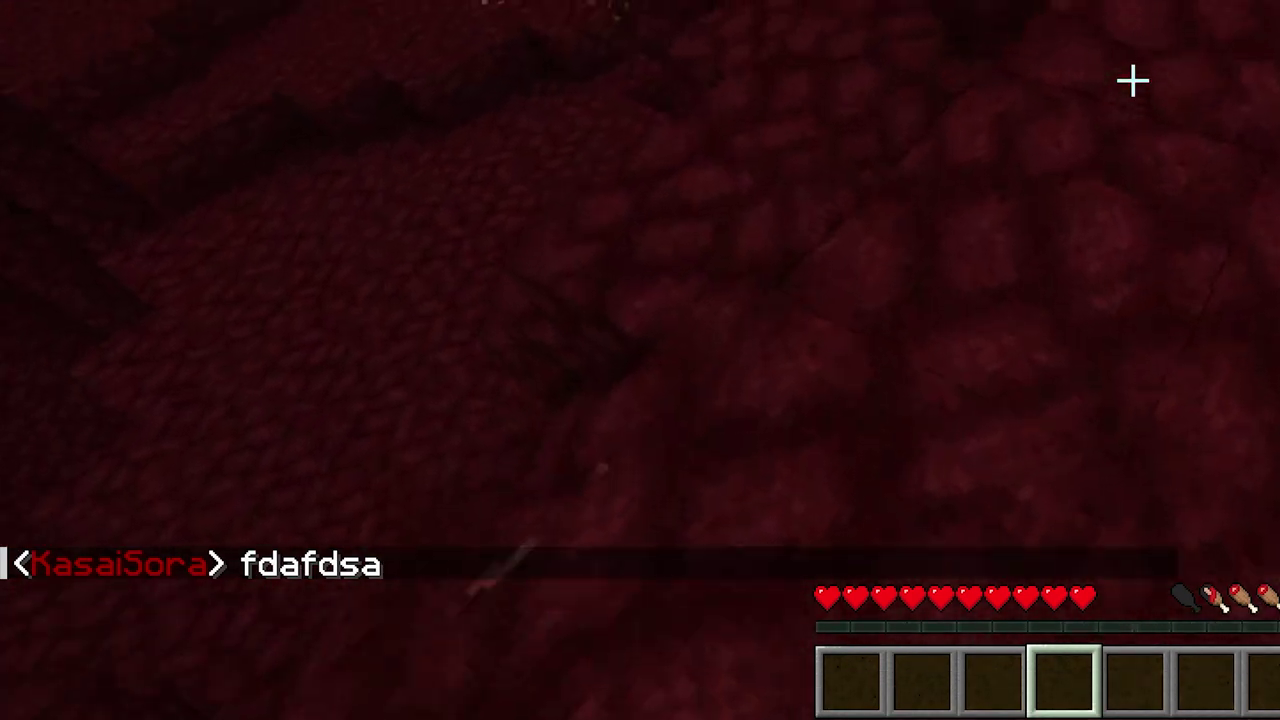
pyautogui.press('t')
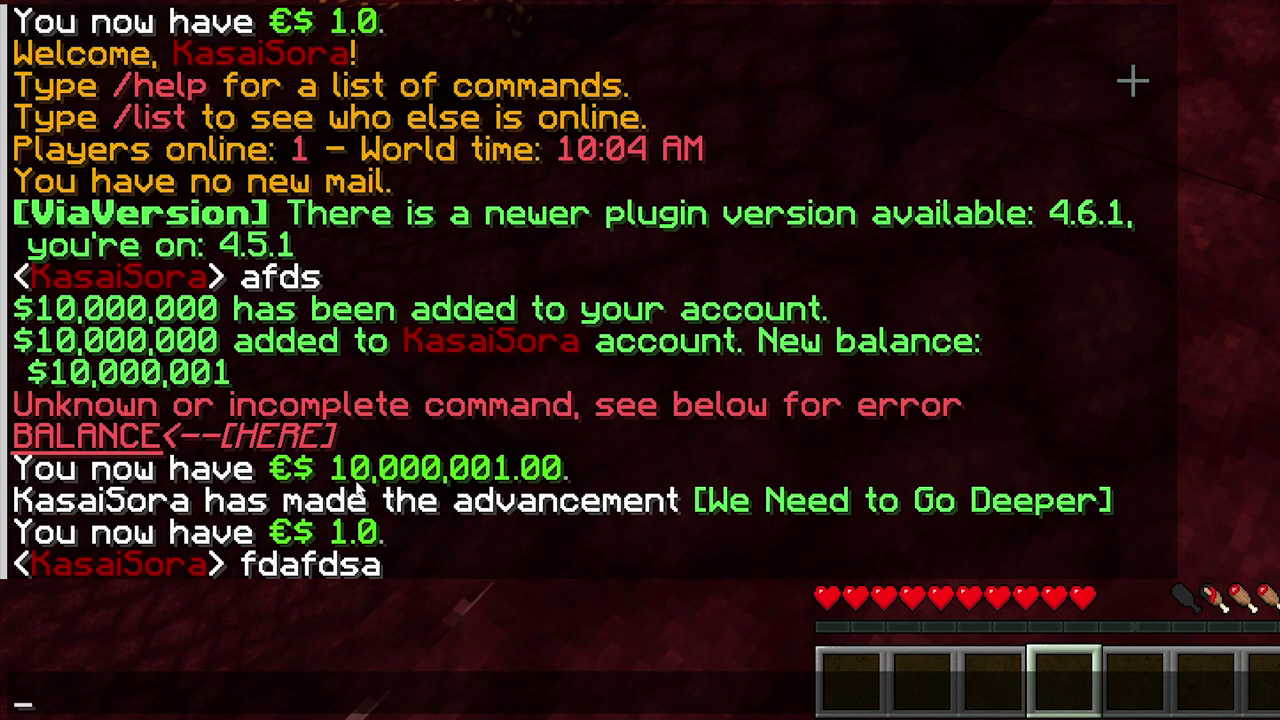
pyautogui.press('Escape')
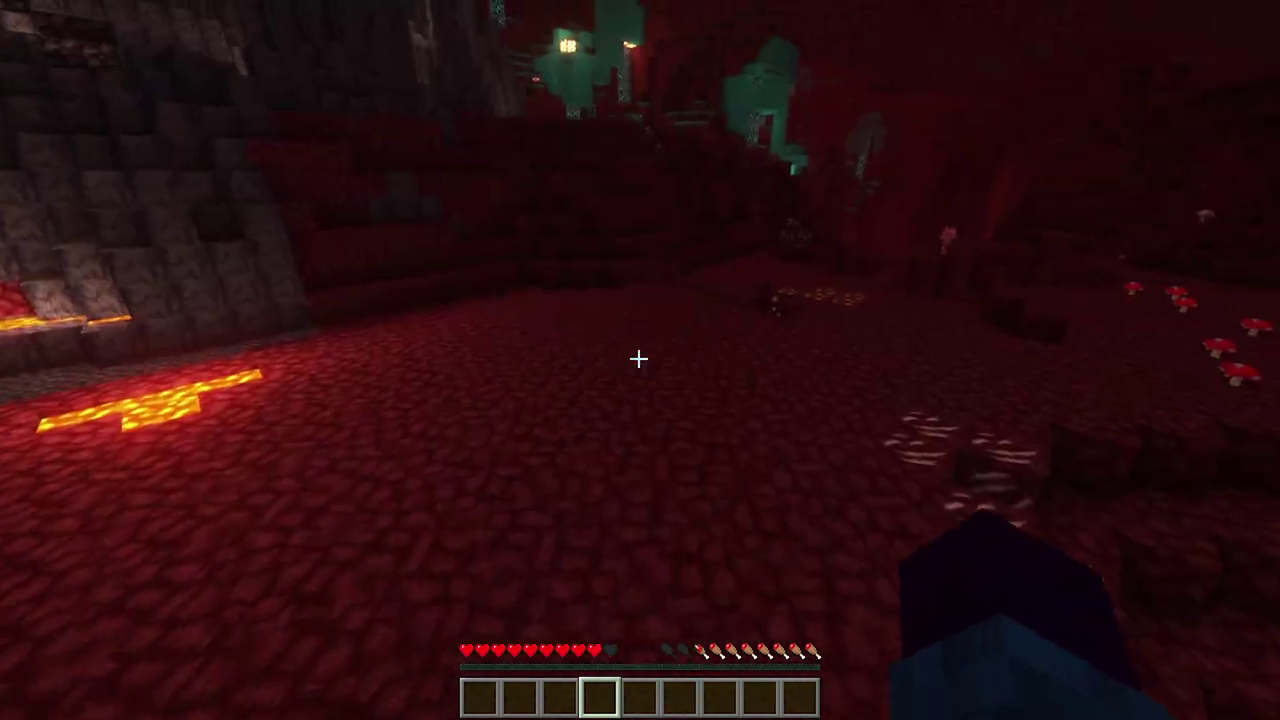
# Send "?hello everyone" from the nether to test the ? chat prefix and review the message in the chat history.
pyautogui.press('t')
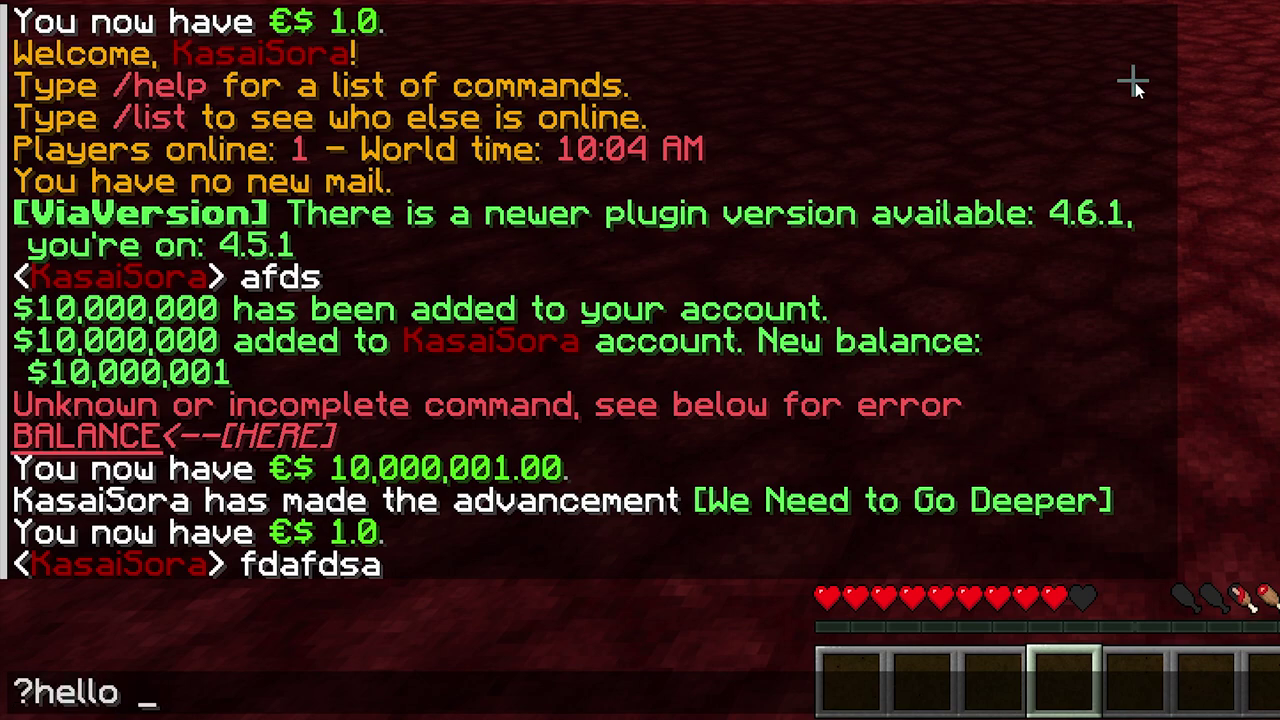
pyautogui.write('ne')
pyautogui.press('Return')
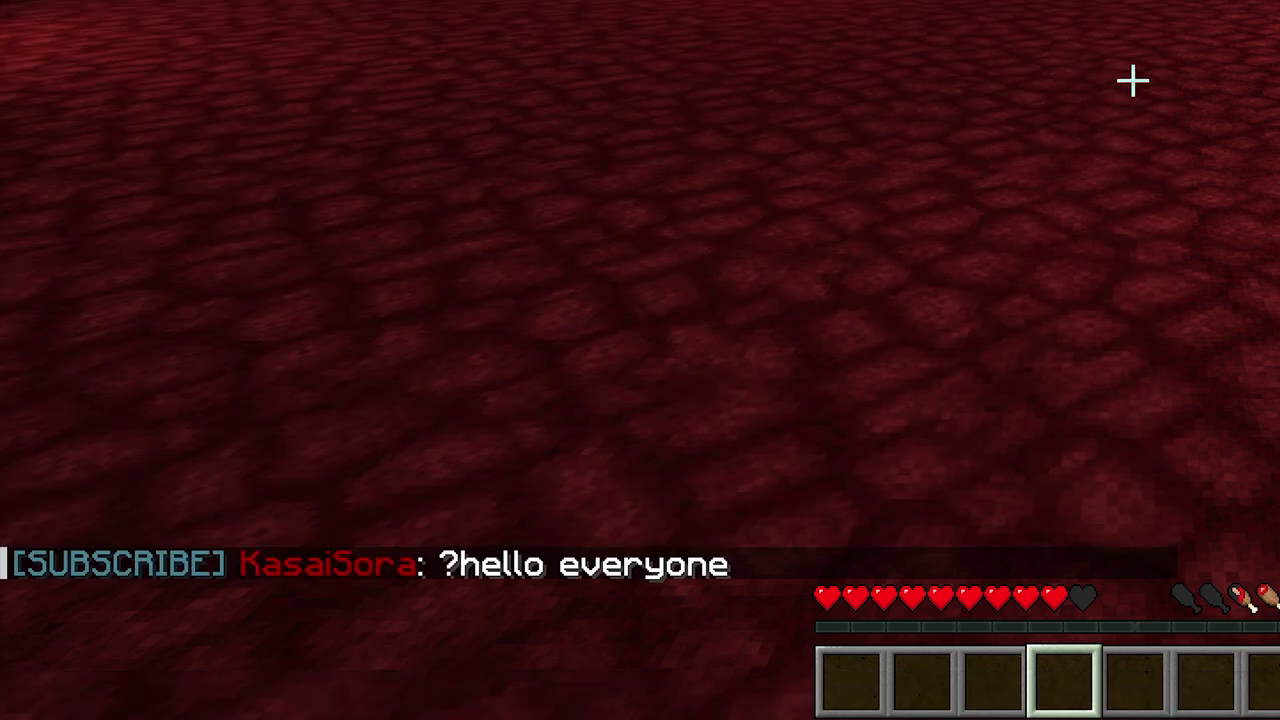
pyautogui.press('t')
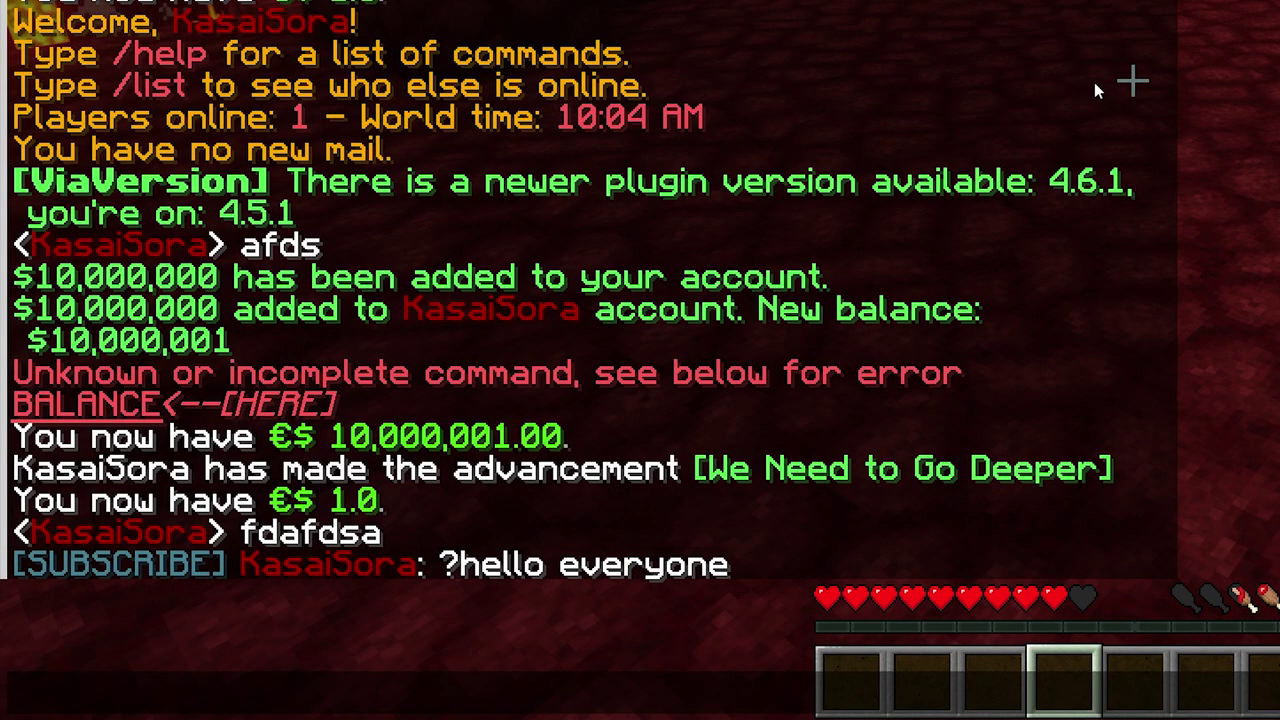